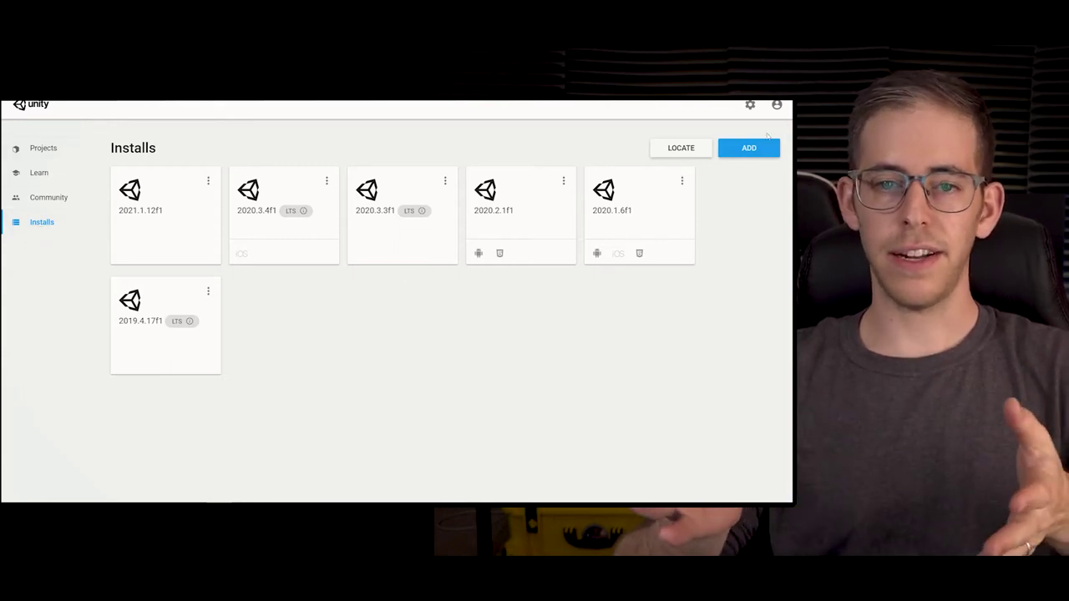
Step: From Unity Hub's Projects list, create a 3D project named Unity-Live-Event-Lighting
left_click(35, 148)
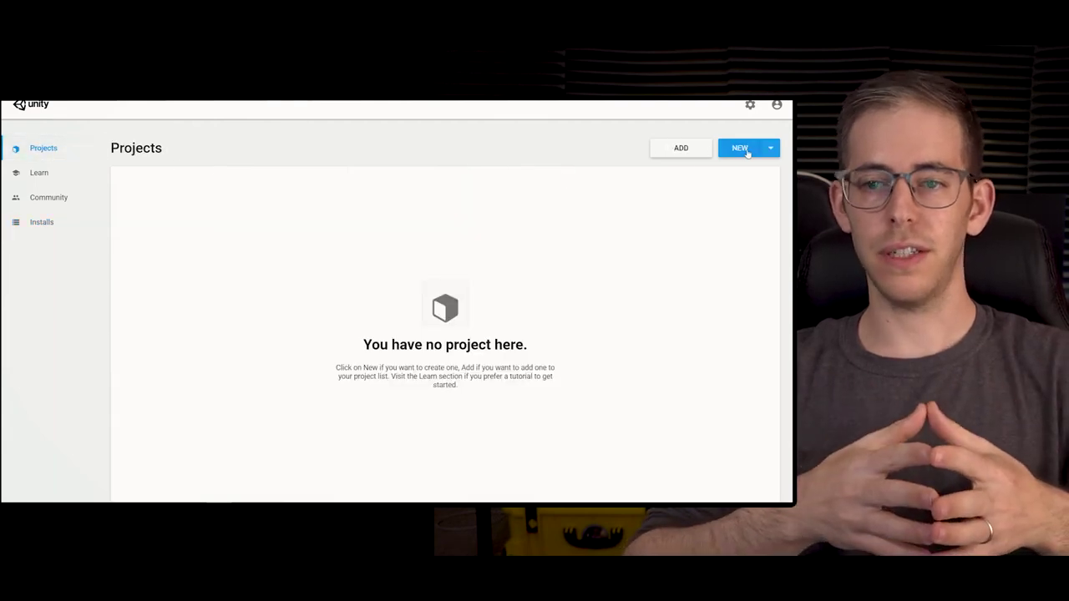
left_click(747, 151)
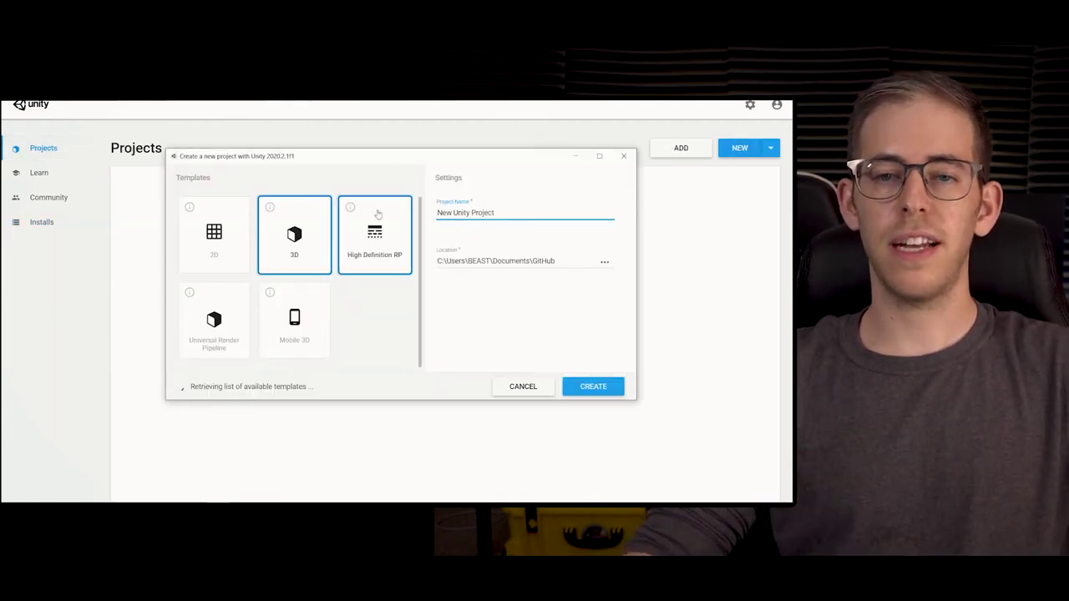
key("ctrl+a")
key("BackSpace")
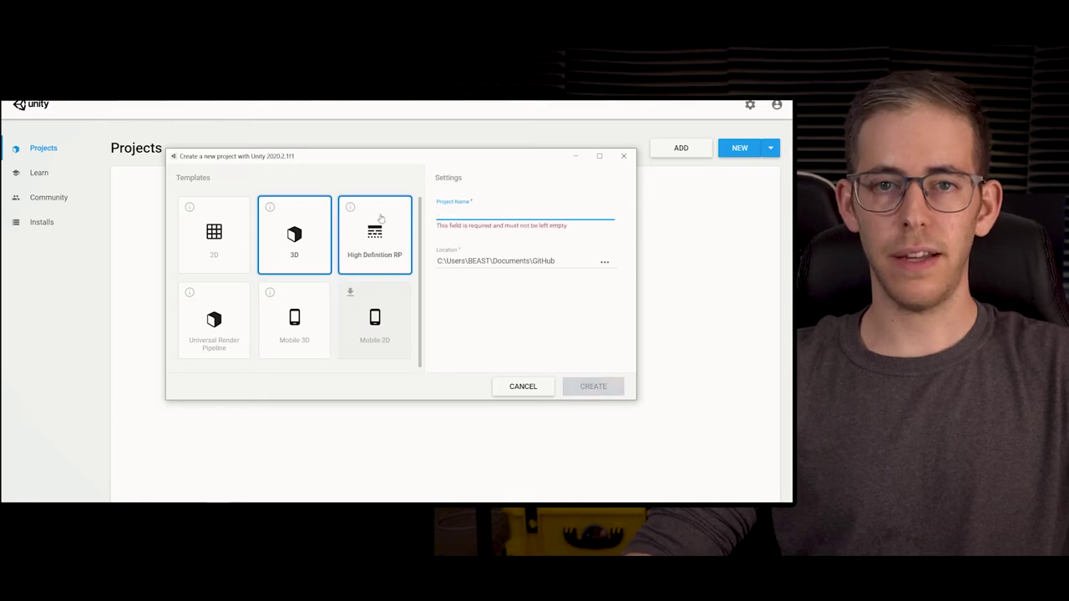
type("Unity-Live-Event-Lighting")
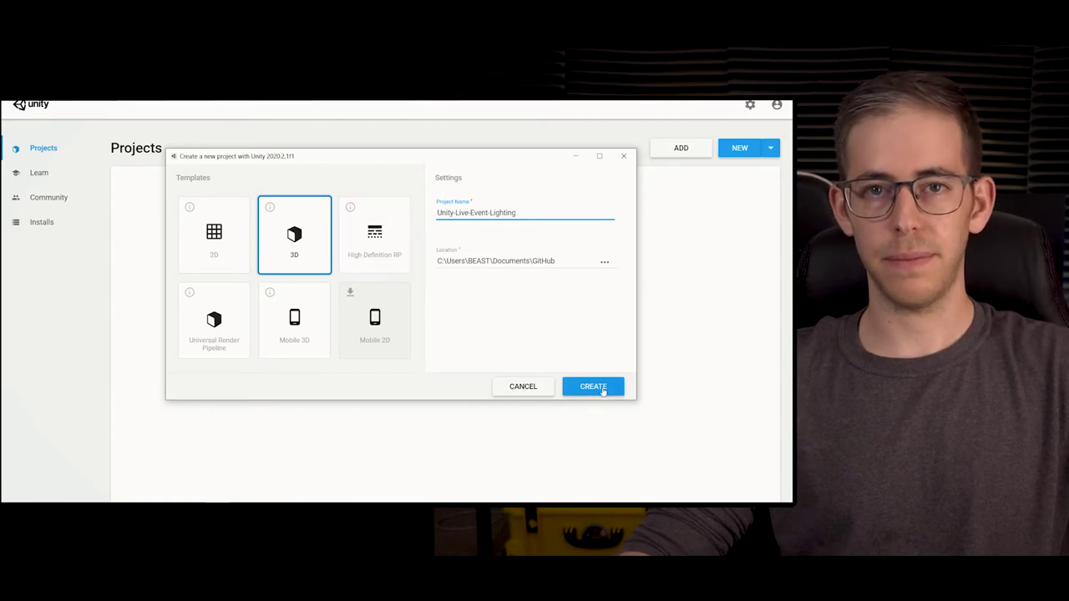
left_click(593, 387)
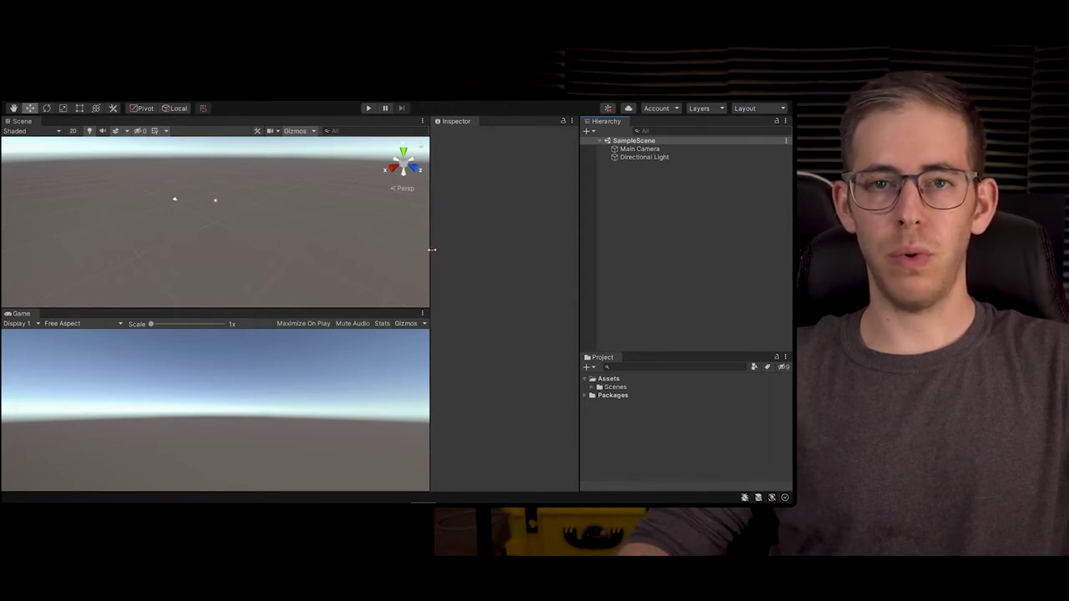
Step: Narrow the Scene and Game views and switch to the 2 by 3 layout
left_click_drag(430, 249, 300, 262)
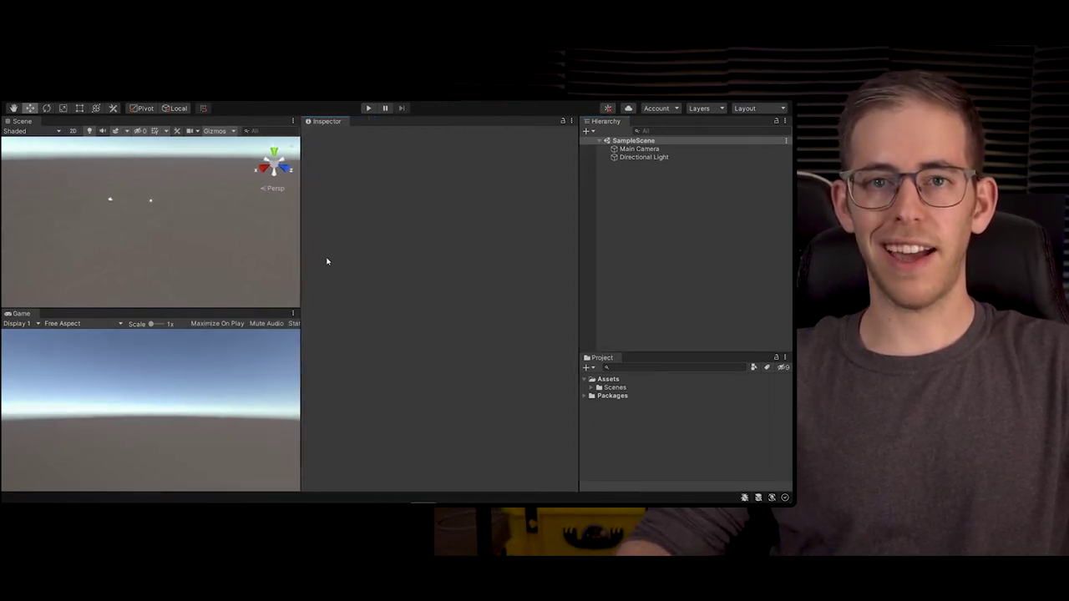
left_click(744, 109)
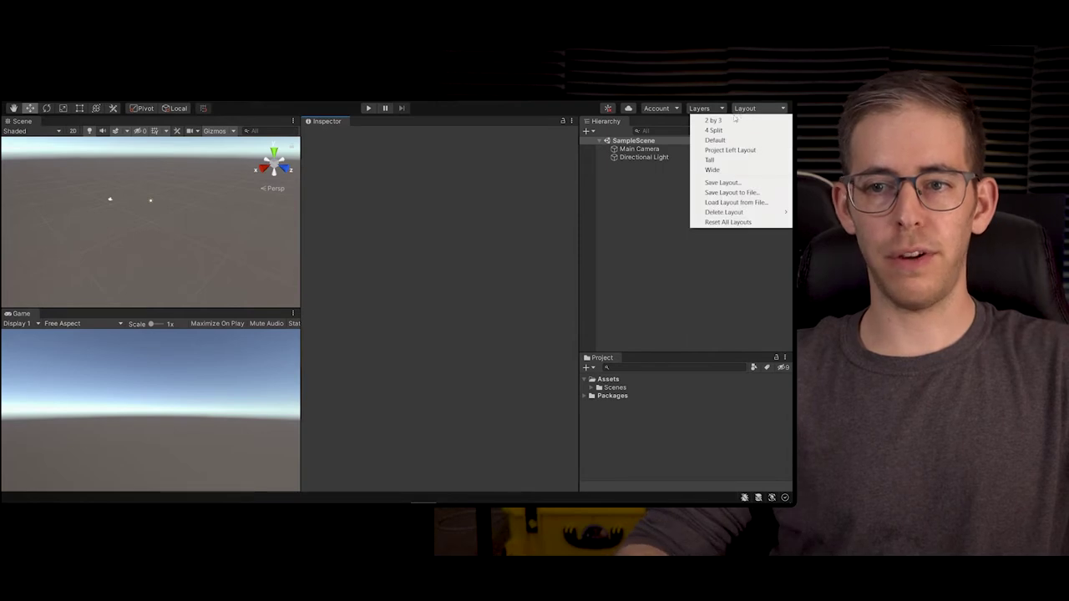
left_click(726, 121)
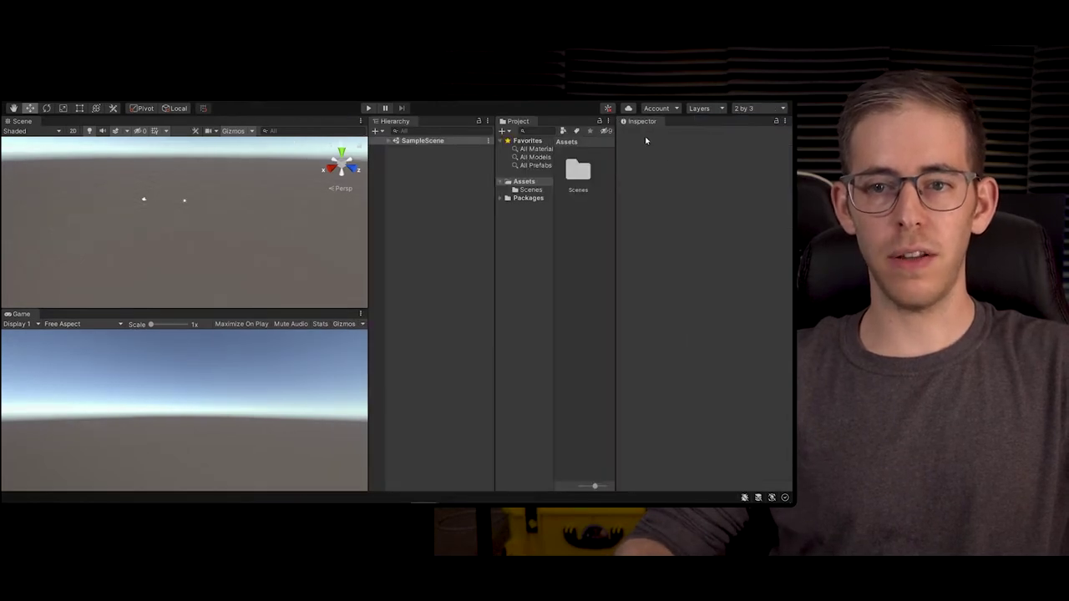
Step: Dock the Inspector beside the Hierarchy and the Project panel below it, in One Column Layout
left_click_drag(639, 121, 393, 239)
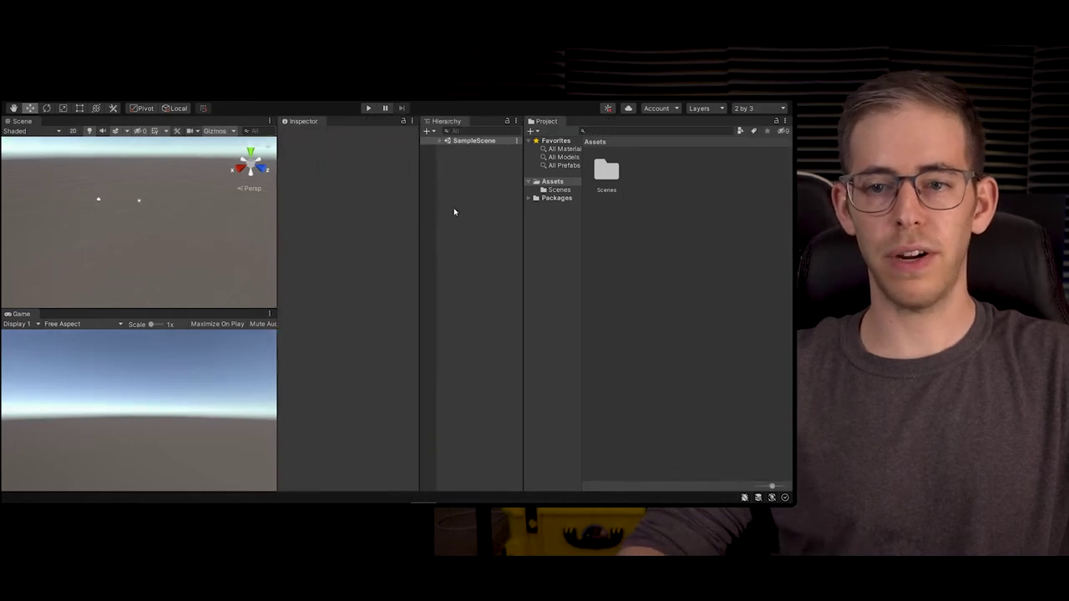
left_click_drag(547, 121, 478, 401)
left_click_drag(514, 352, 523, 261)
left_click(784, 266)
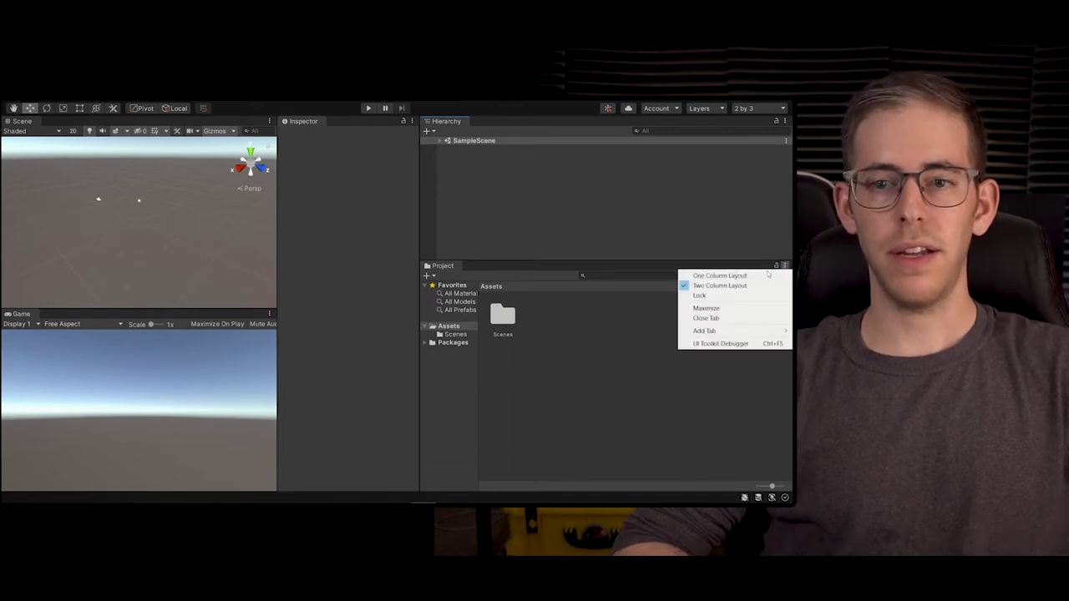
left_click(754, 276)
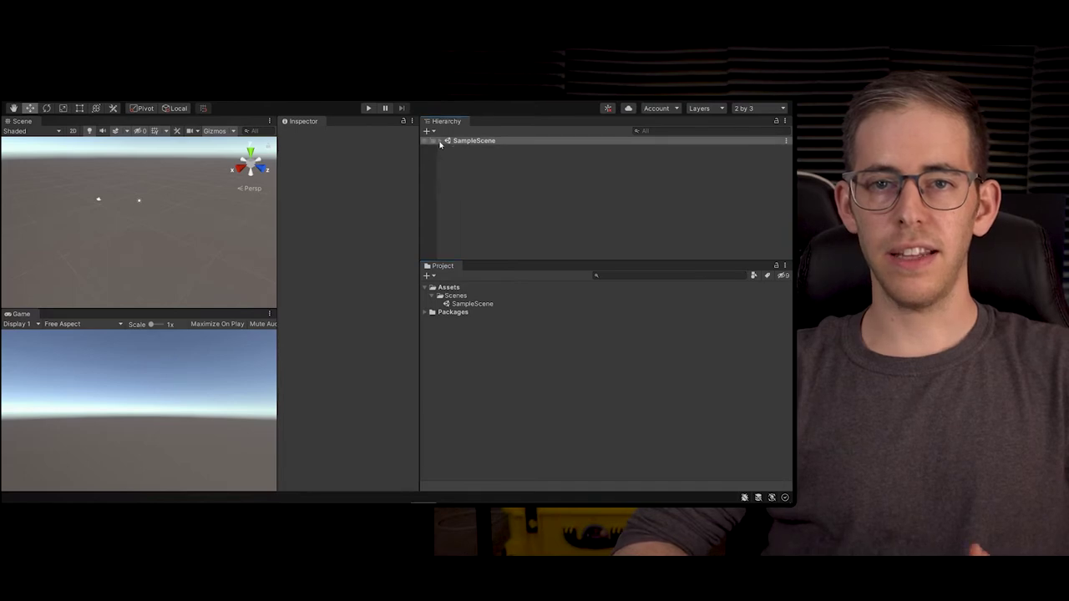
left_click(439, 141)
Step: Rename the SampleScene asset to MainScene and accept the reload prompt
left_click(464, 304)
left_click(463, 305)
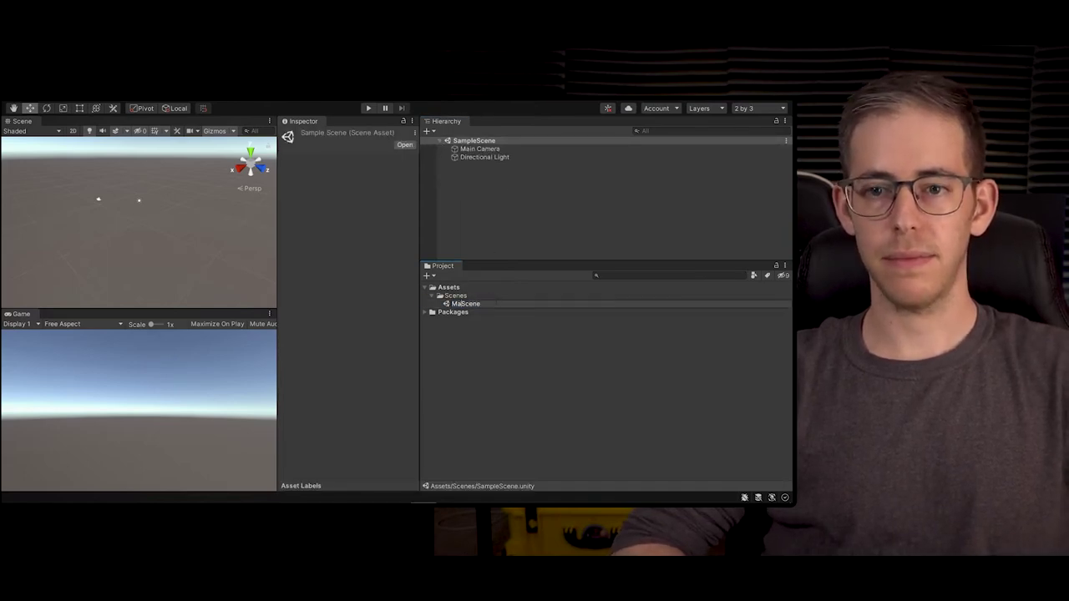
type("MainScene")
key("Return")
left_click(460, 315)
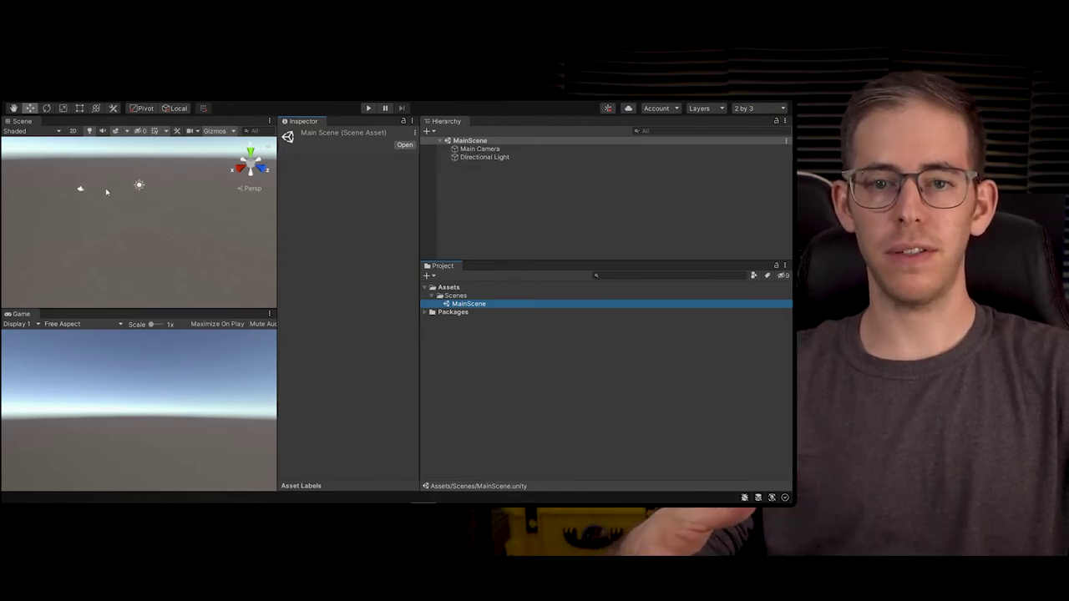
Step: Inspect the Main Camera and Directional Light settings, then clear the selection
left_click_drag(97, 216, 56, 202, "alt")
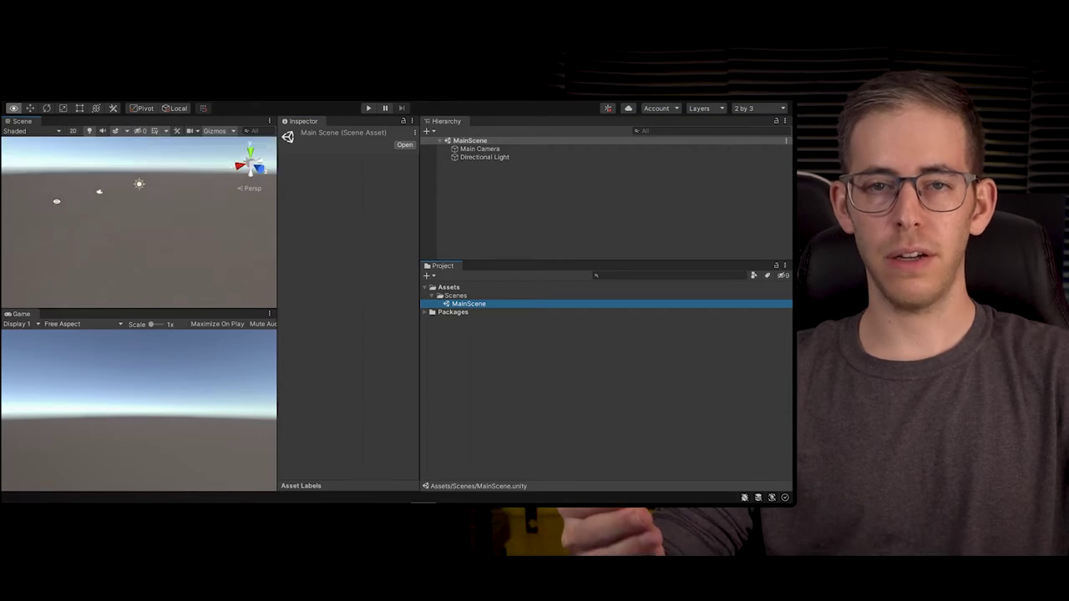
left_click(478, 149)
left_click(473, 159)
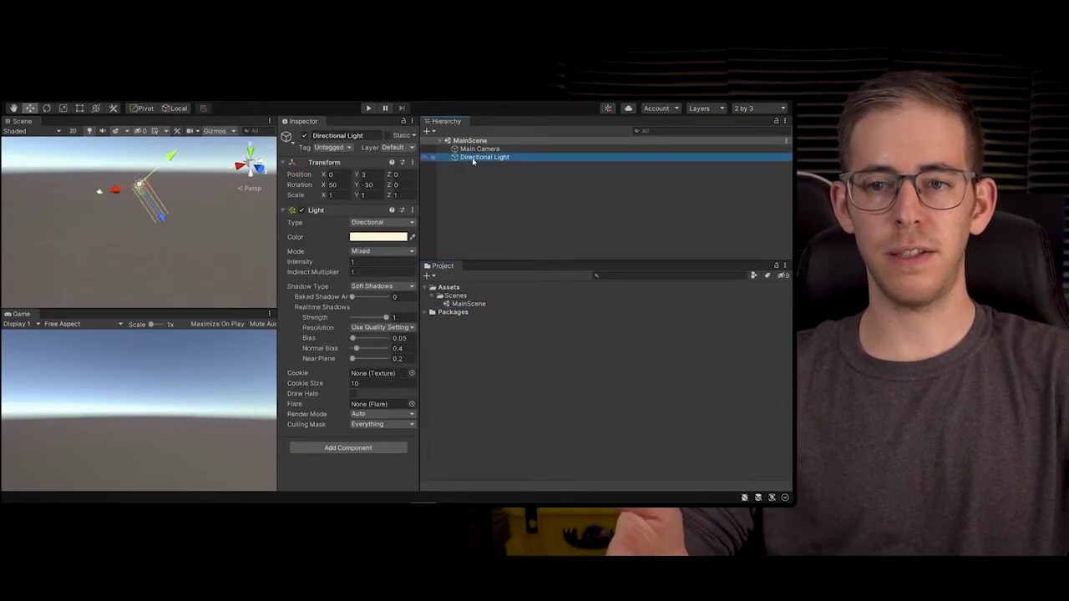
left_click(481, 188)
right_click(481, 189)
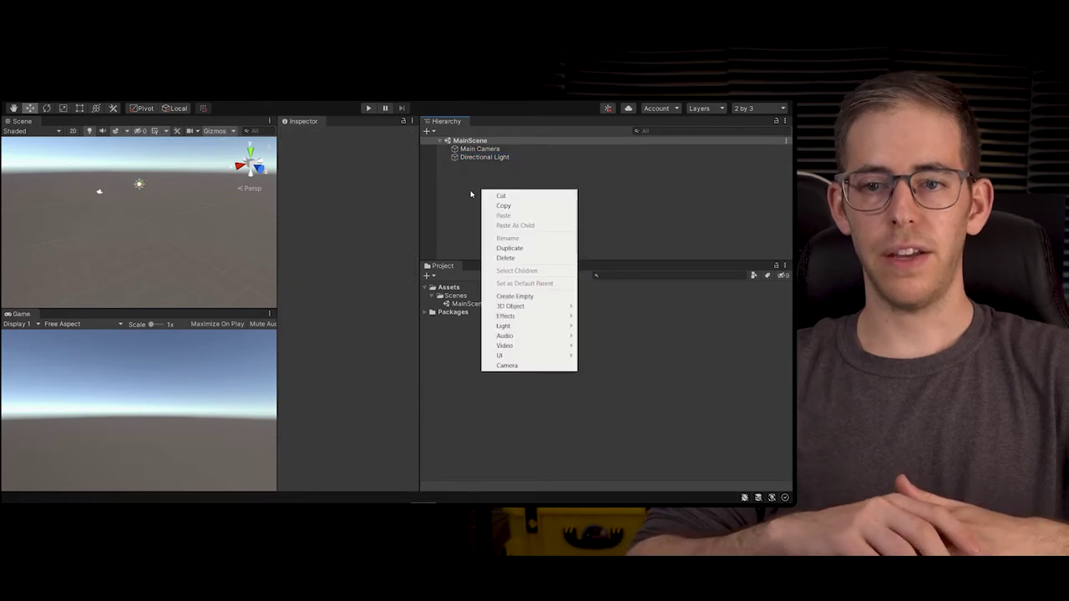
Step: Add a Cube to the scene and name it StageFloor
mouse_move(550, 307)
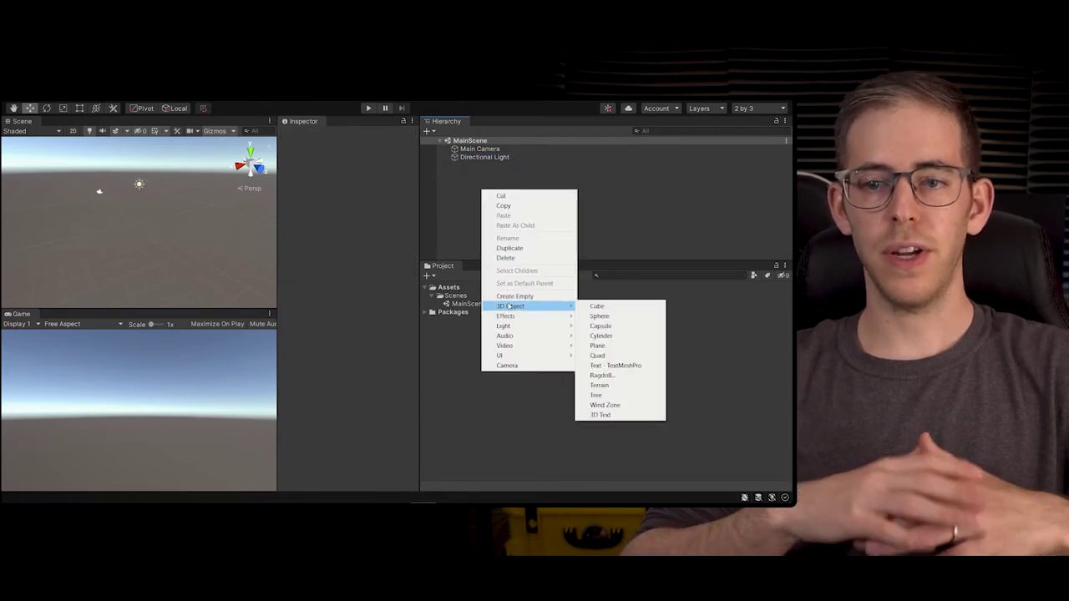
left_click(597, 305)
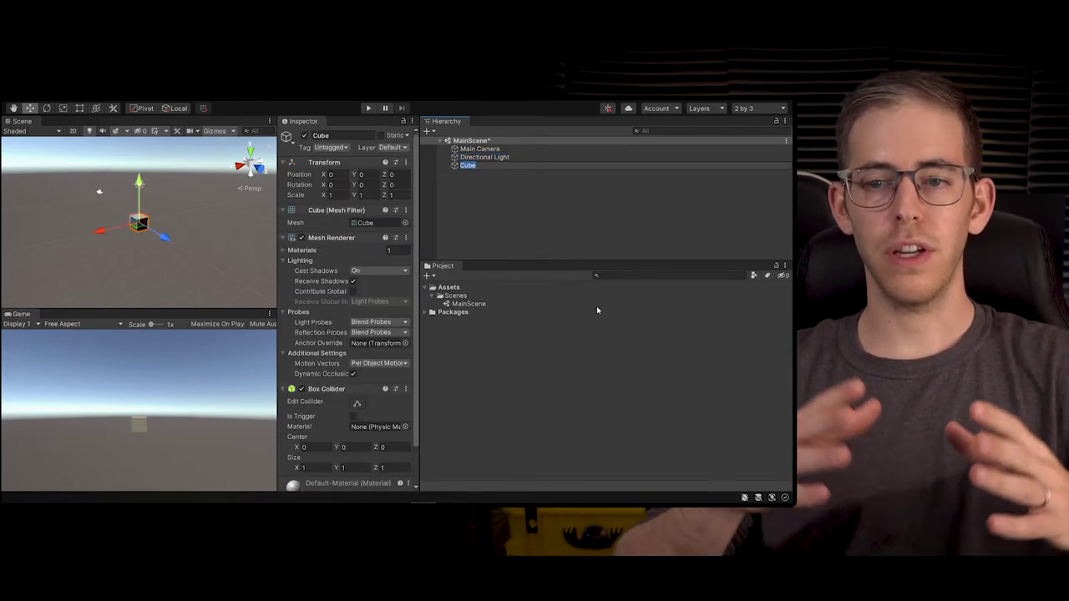
type("St")
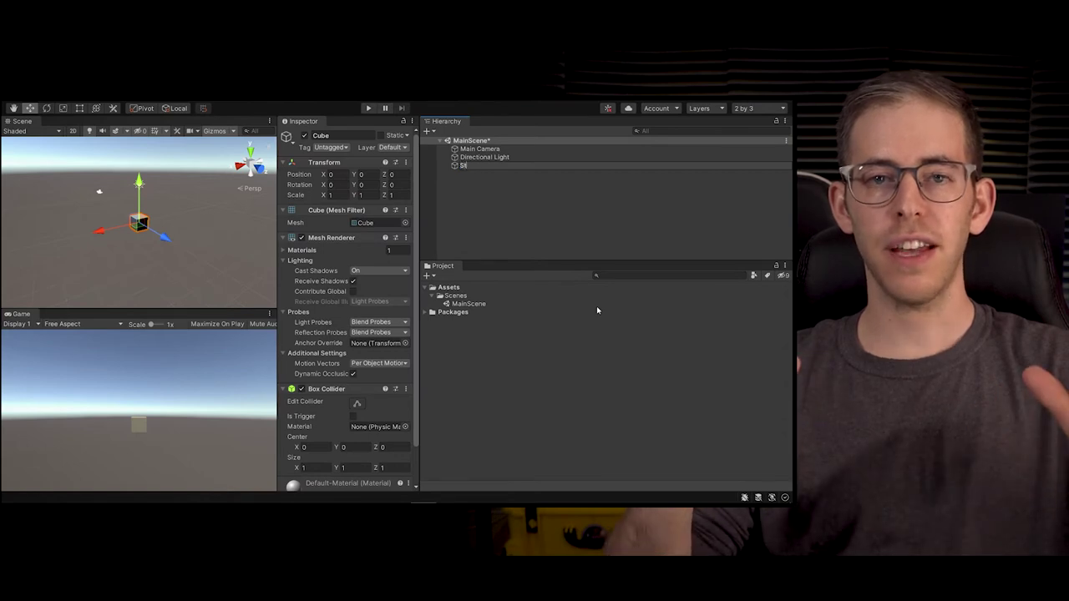
type("ageF")
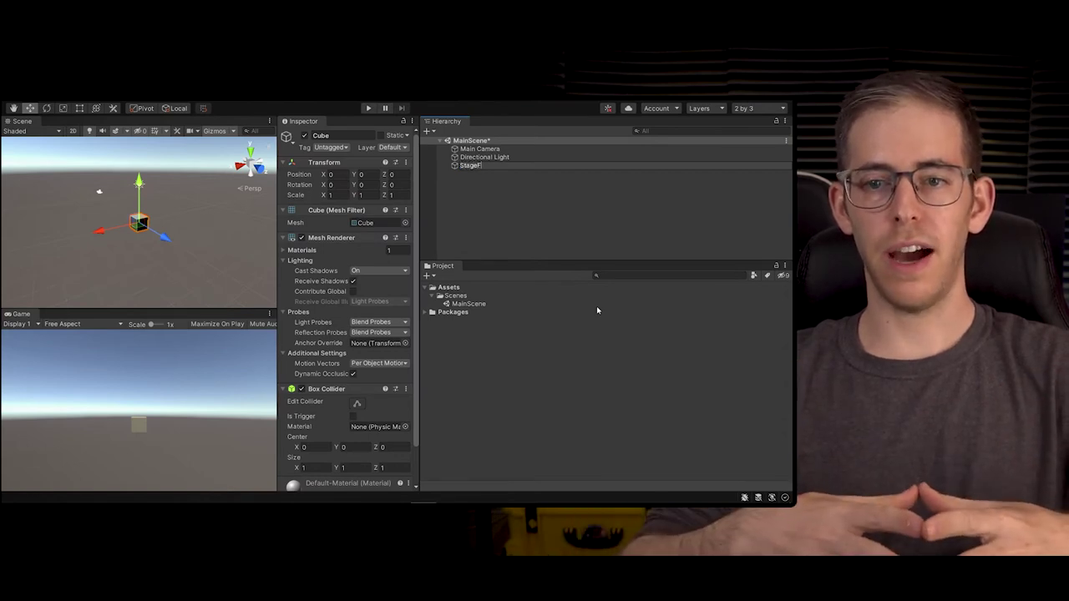
type("loor")
key("Return")
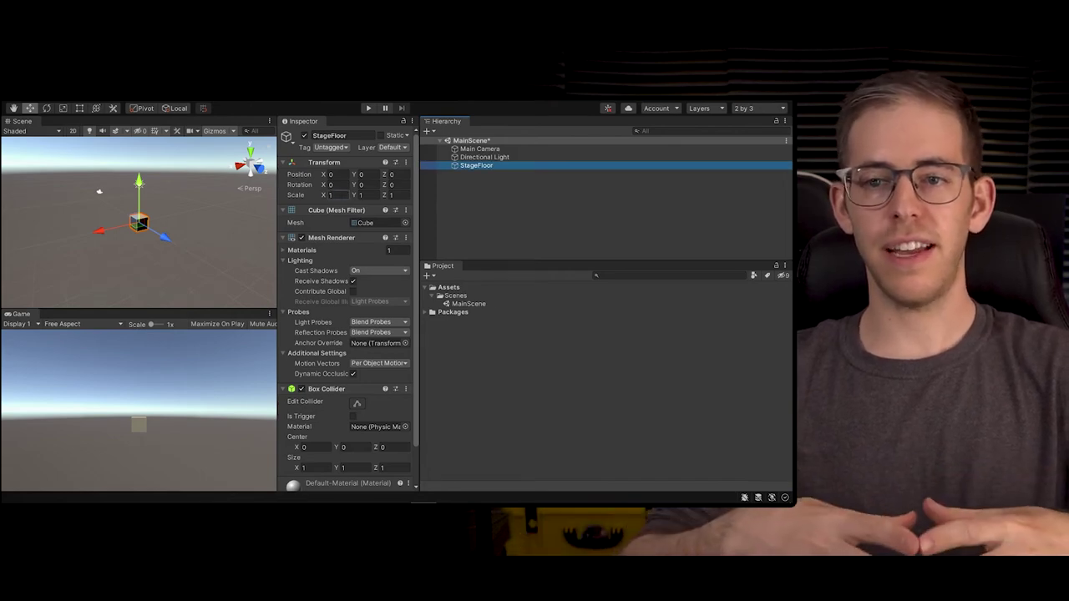
Step: Scale StageFloor to 20 on X and Z with a reduced Y scale
left_click(331, 195)
type("20")
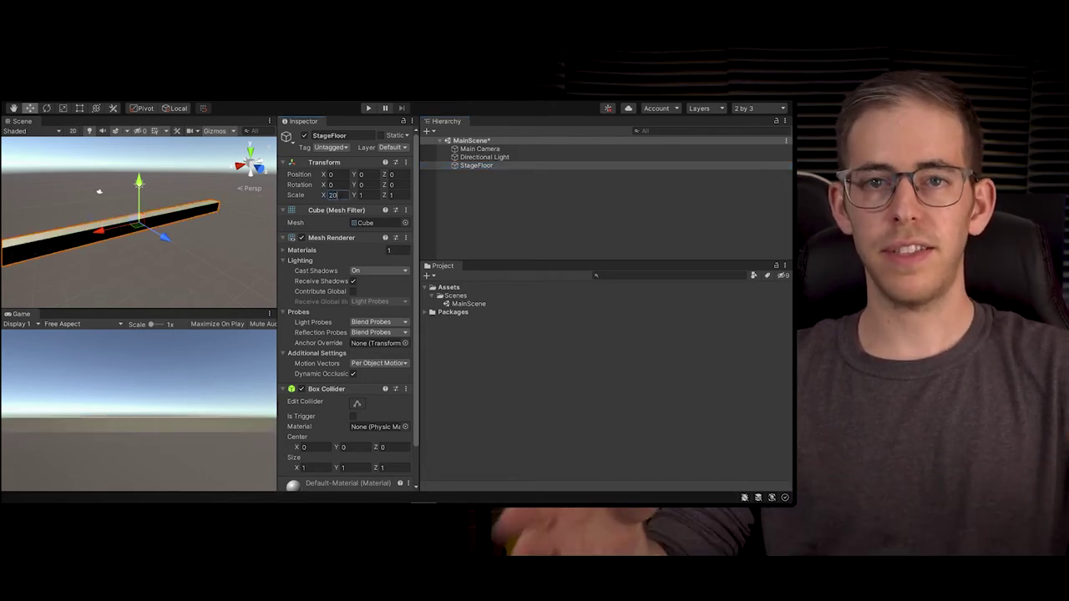
type("20")
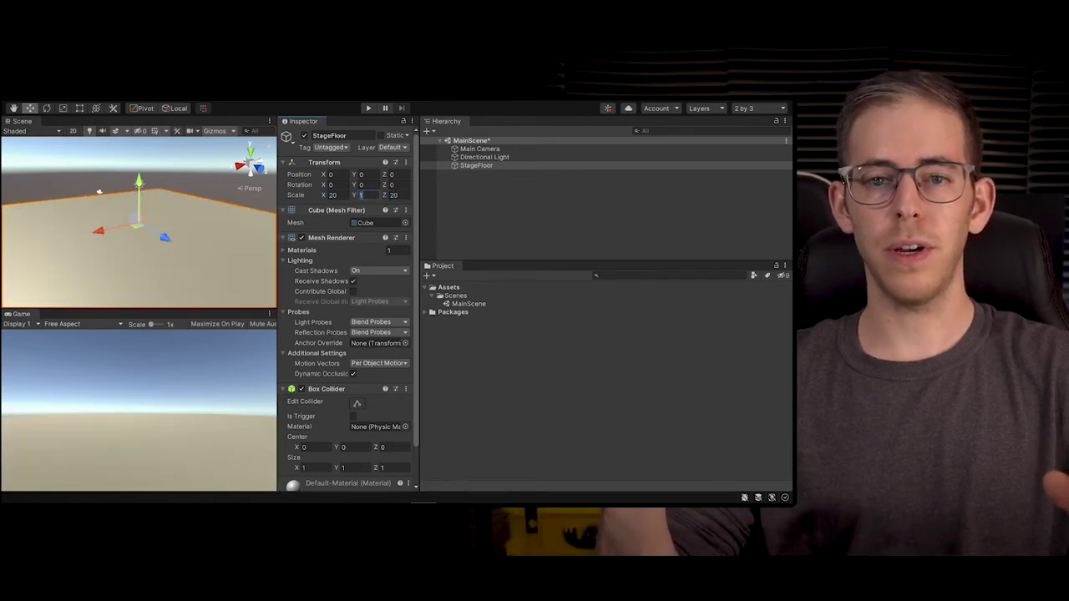
key("BackSpace")
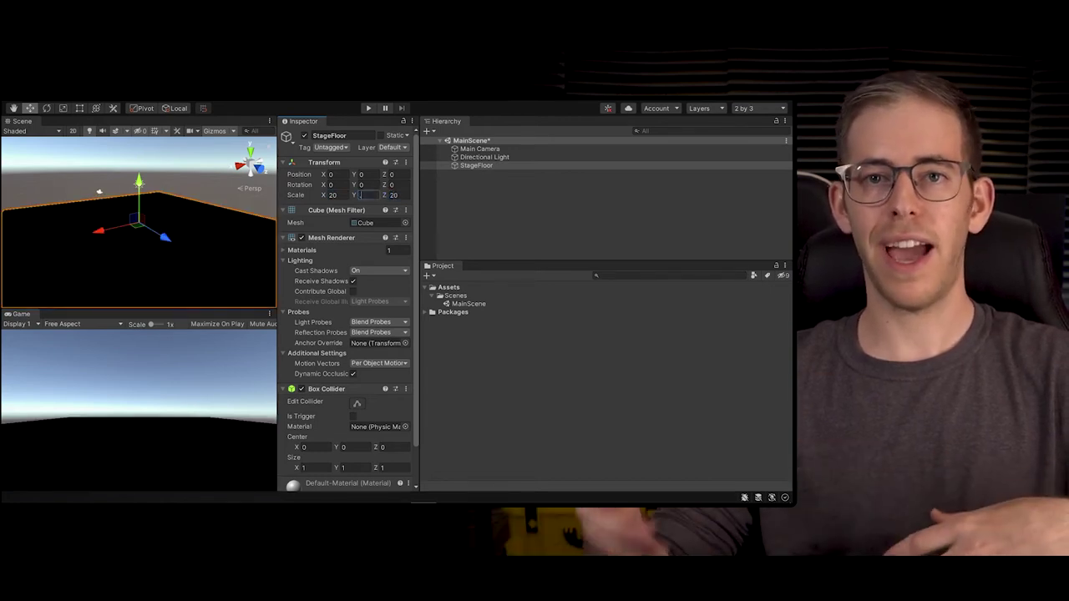
type("2")
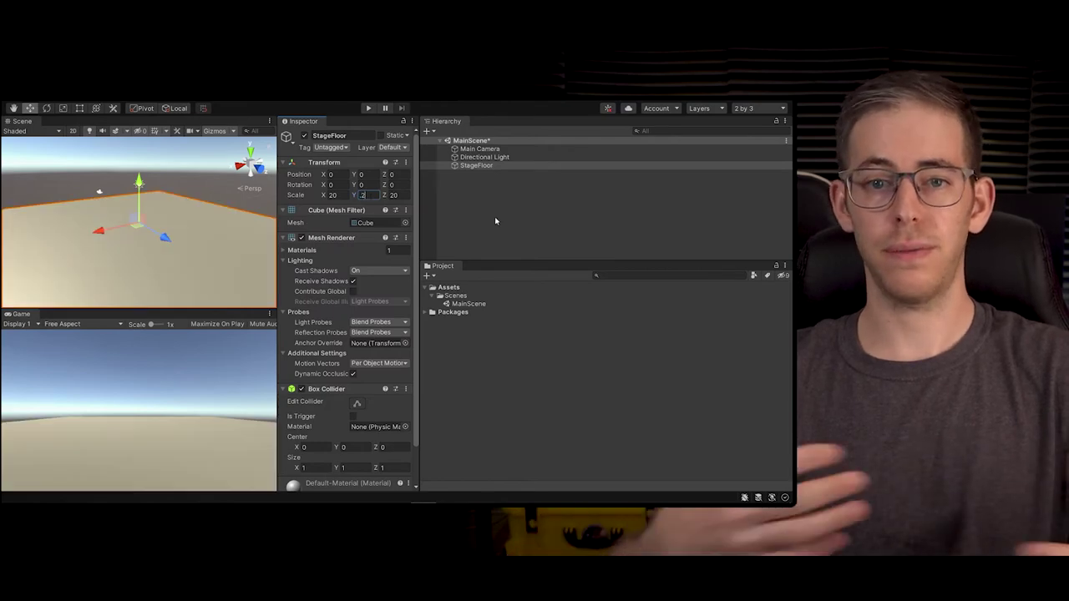
left_click(495, 219)
Step: Widen the Scene and Game views and move Main Camera to Y 3.87, Z -18.6
left_click(455, 165)
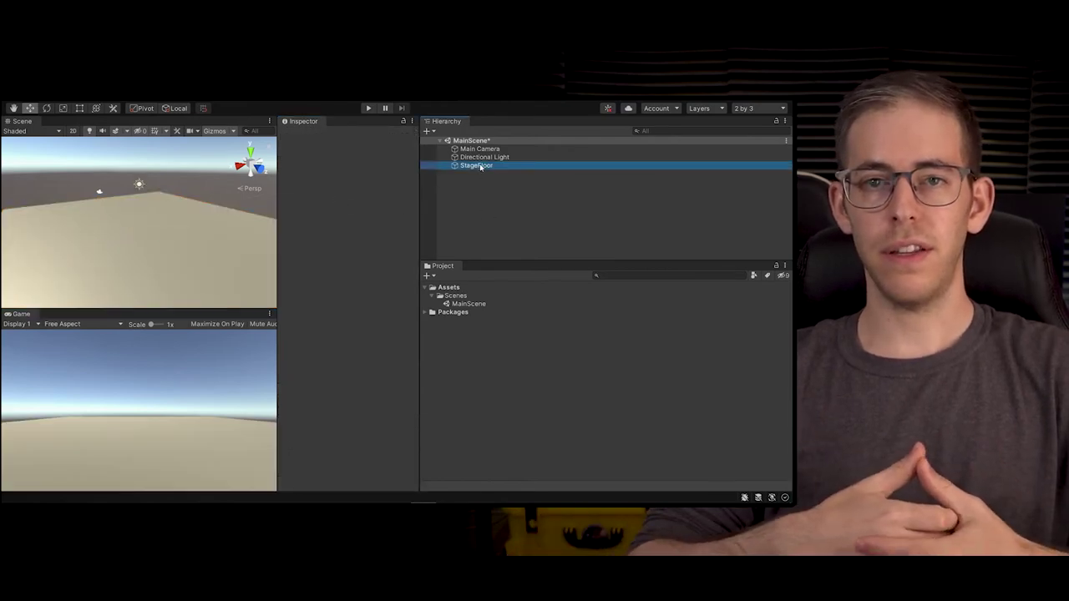
scroll(106, 252, "down", 3)
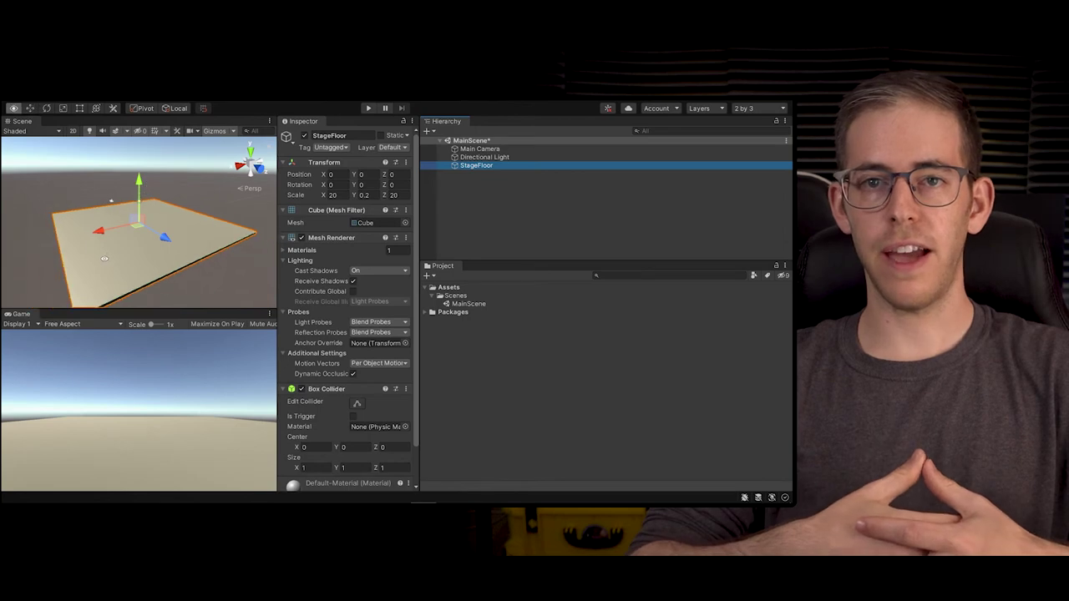
left_click_drag(106, 253, 65, 215, "alt")
left_click_drag(279, 251, 390, 251)
left_click_drag(142, 239, 272, 251, "alt")
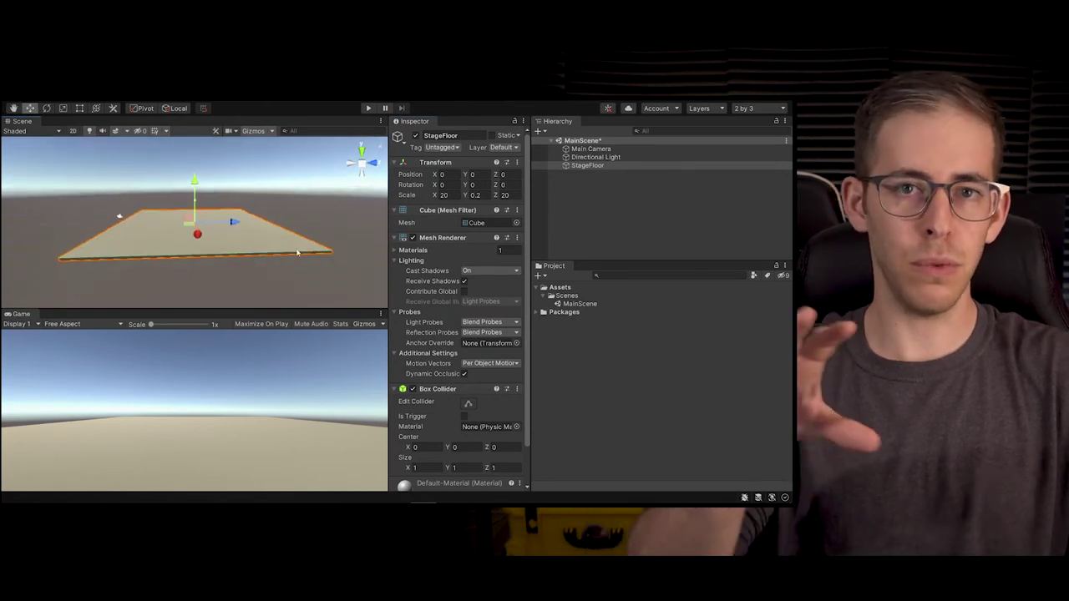
left_click(601, 149)
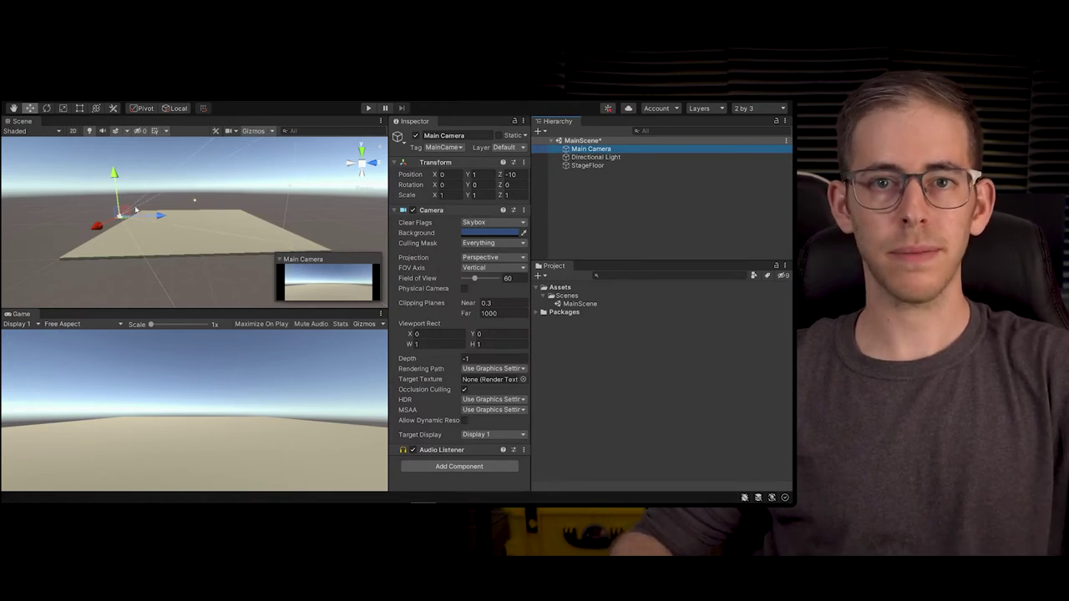
left_click_drag(124, 214, 51, 193)
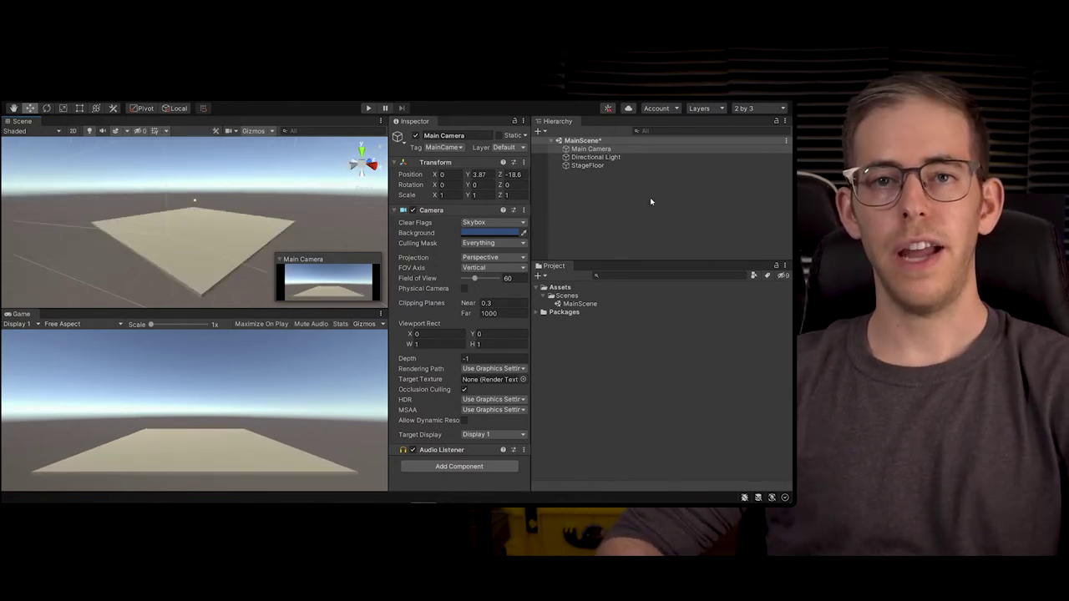
left_click(650, 197)
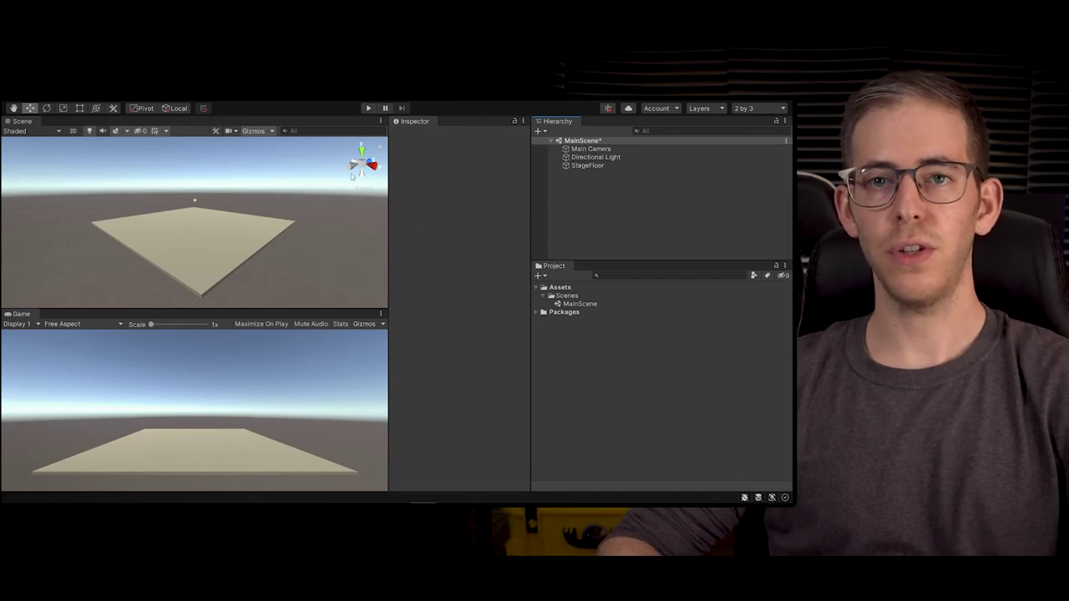
Step: Open Project Settings from the Edit menu
left_click(13, 94)
mouse_move(37, 95)
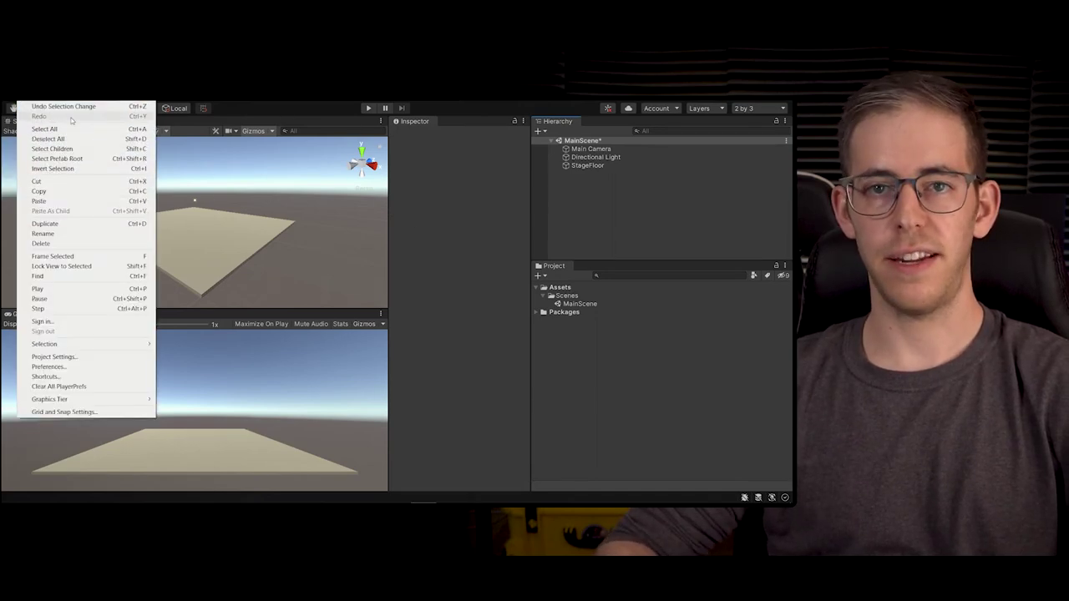
left_click(117, 360)
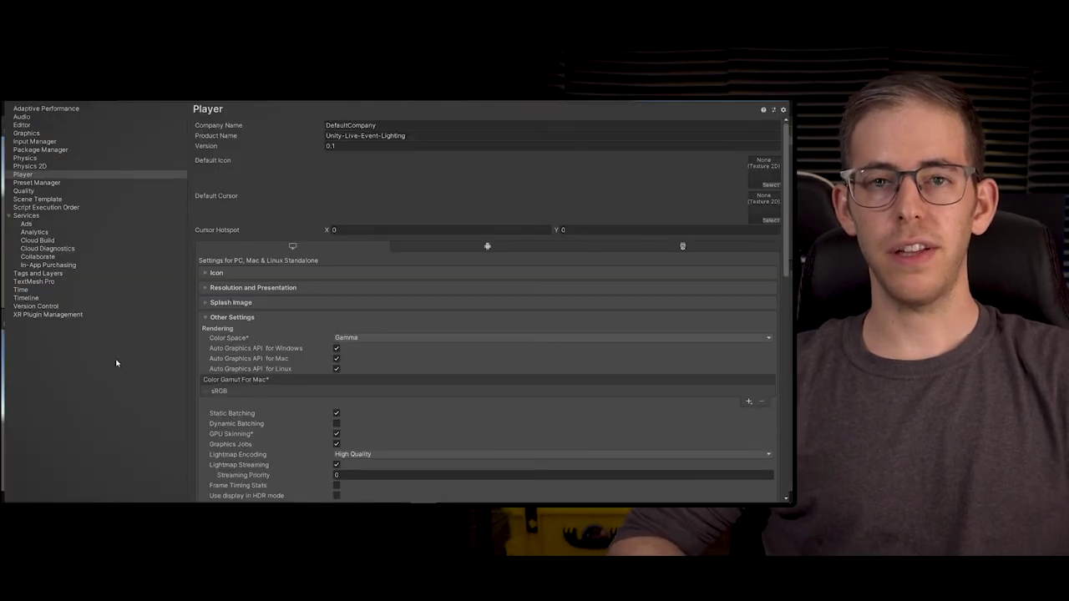
Step: Enter the company name and switch the Player color space to Linear
left_click(351, 125)
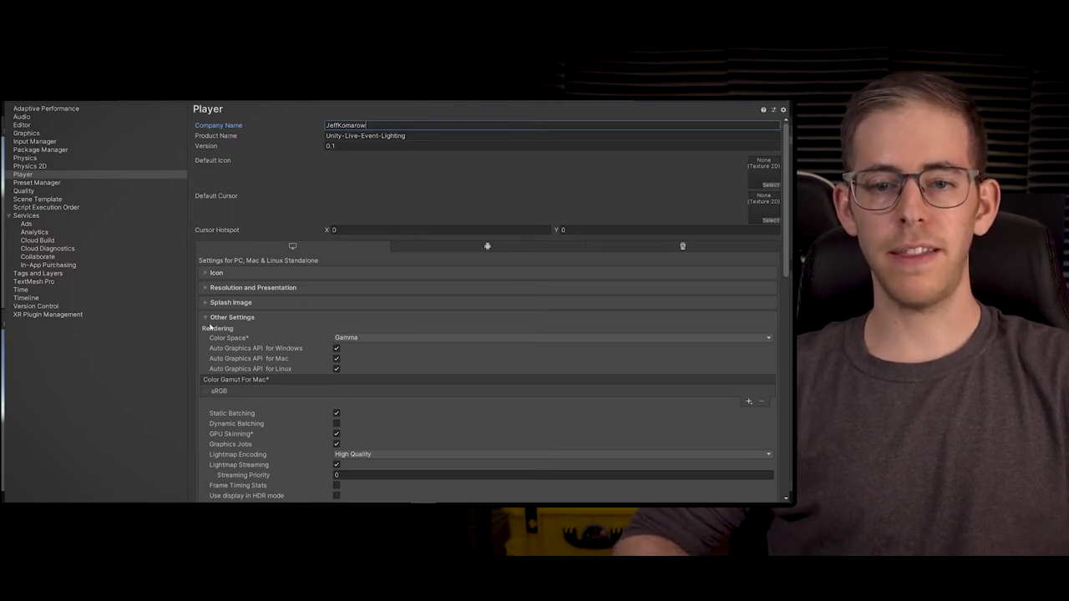
left_click(348, 337)
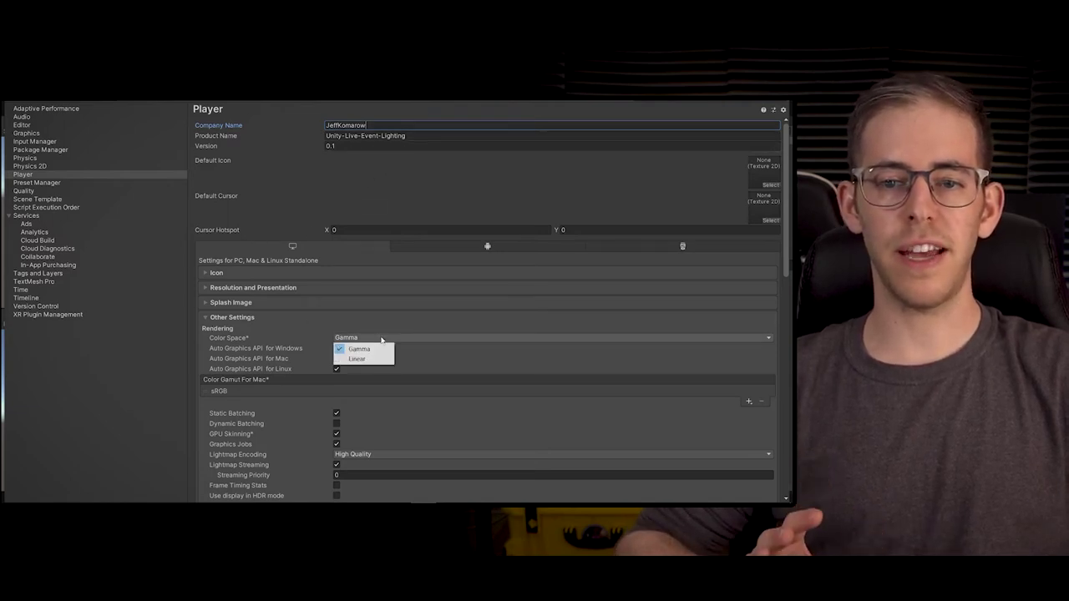
left_click(363, 360)
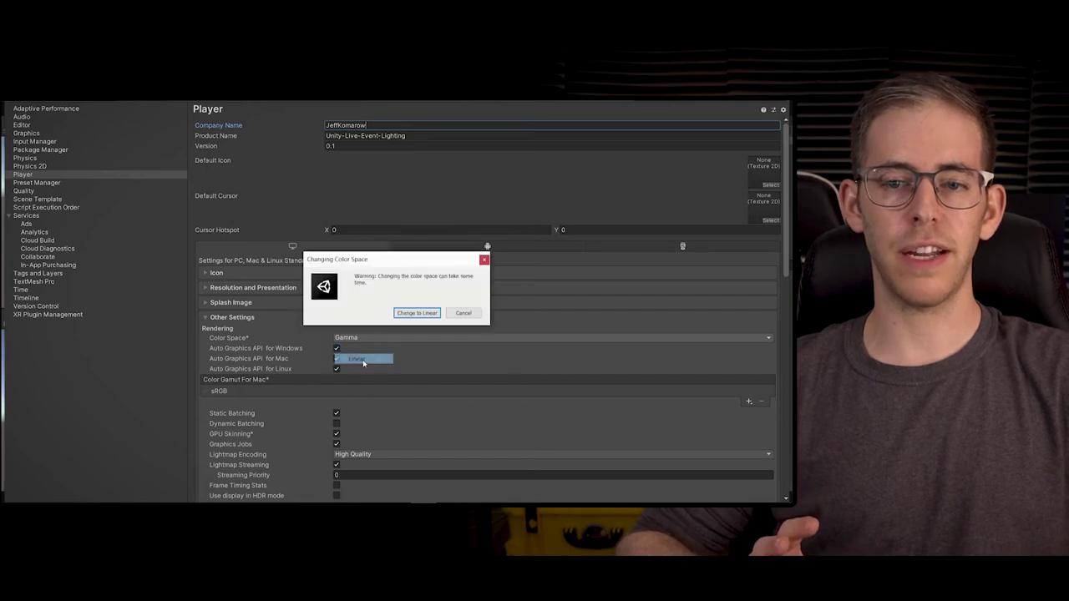
left_click(418, 313)
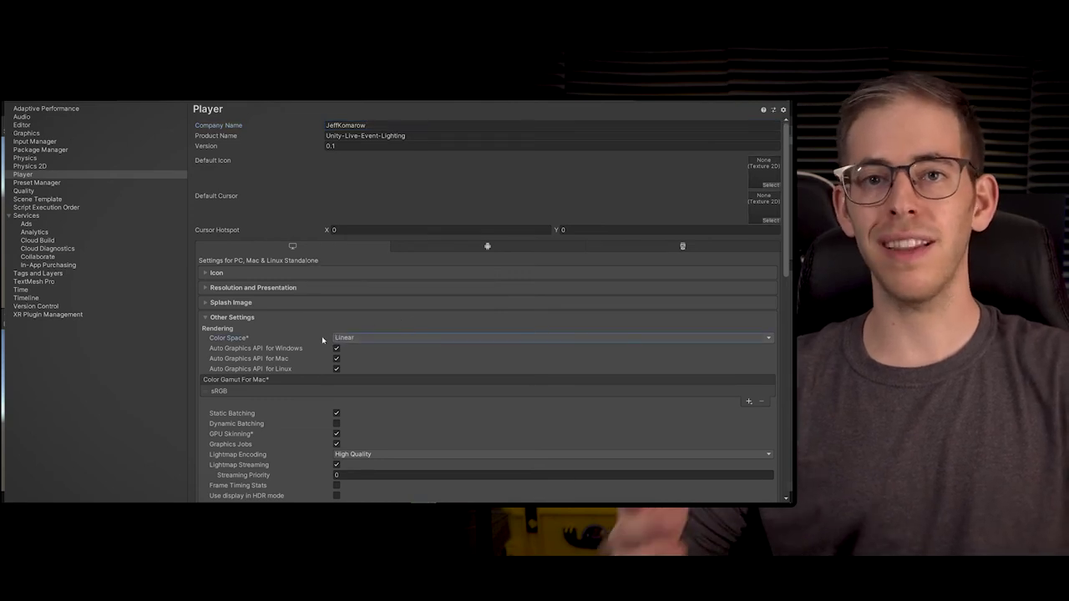
Step: Close Project Settings and create a Materials folder under Assets
left_click(788, 109)
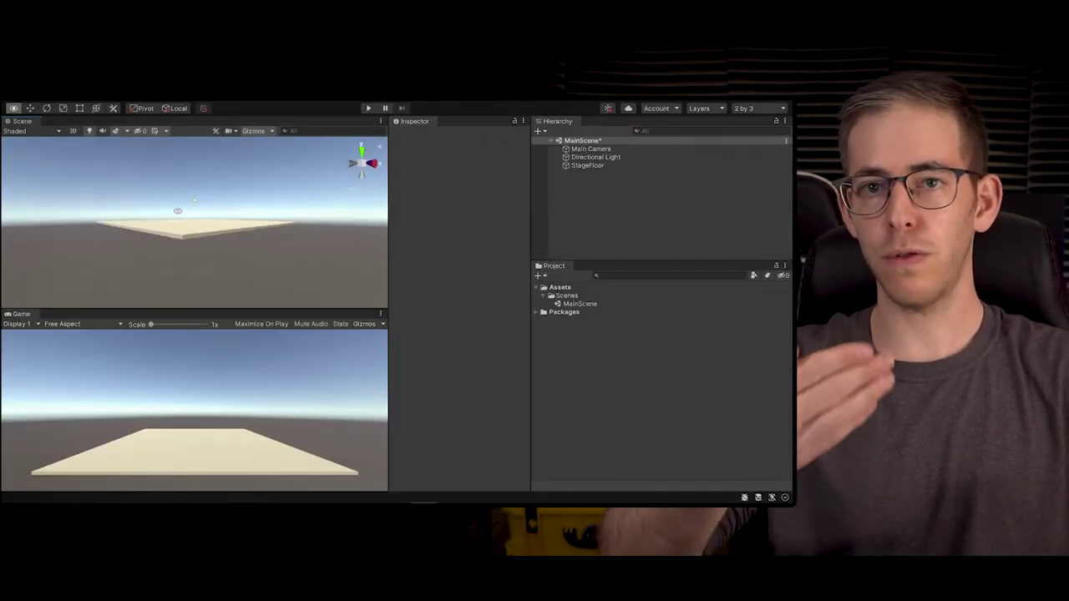
left_click_drag(171, 261, 253, 254, "alt")
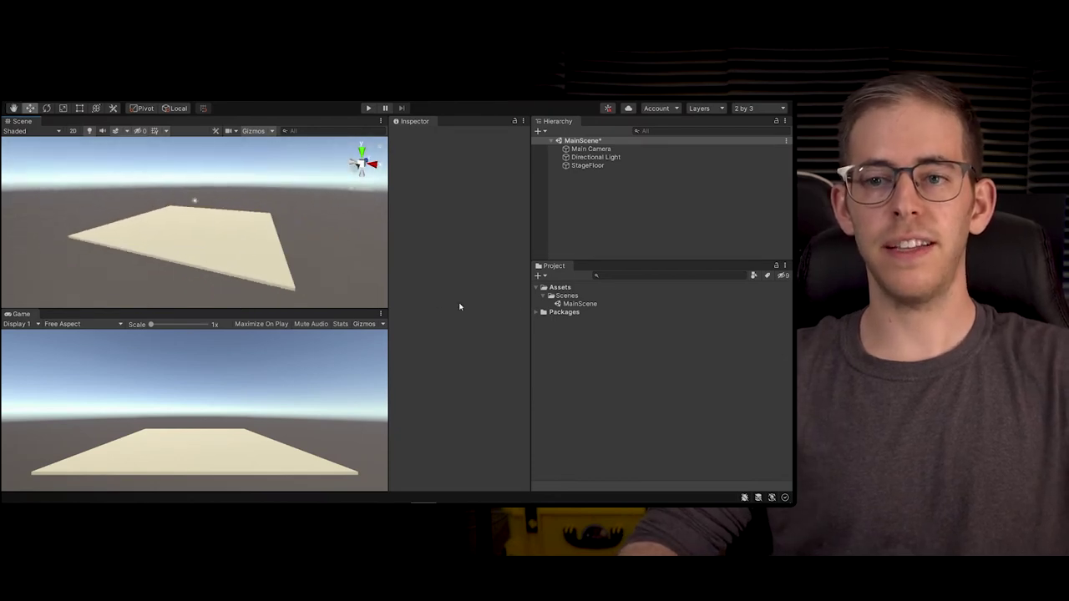
left_click(560, 289)
right_click(560, 289)
mouse_move(594, 273)
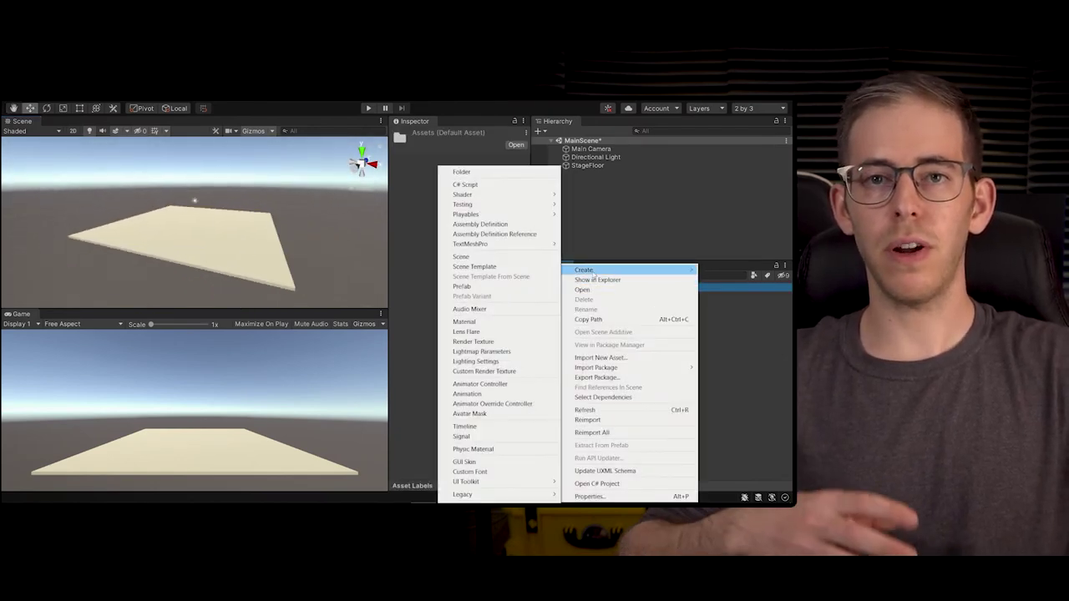
left_click(492, 173)
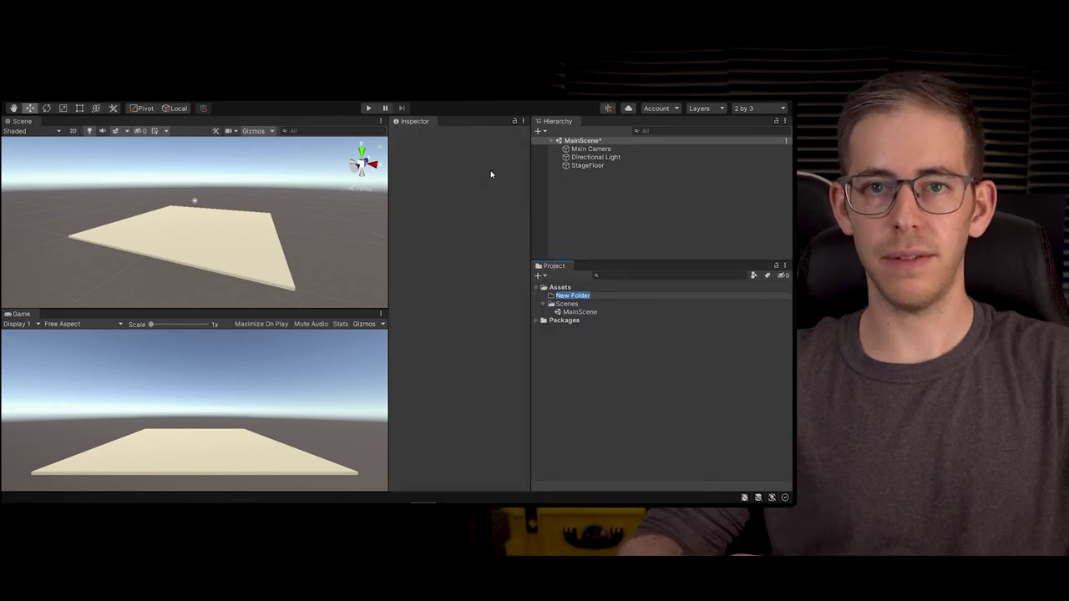
type("Materials")
key("Return")
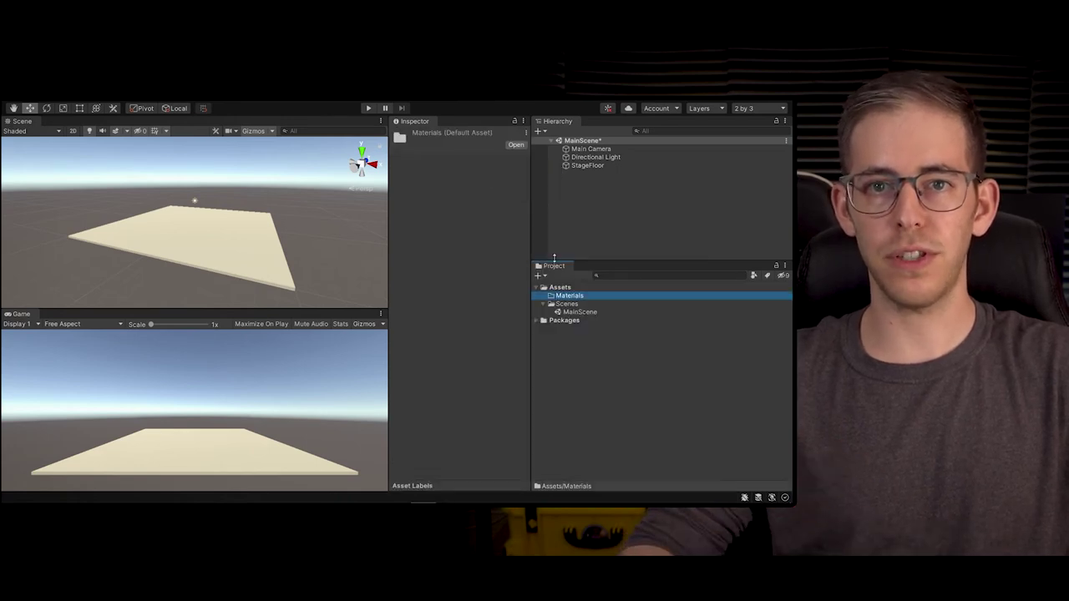
Step: Add Scripts and Prefabs folders under Assets
right_click(560, 289)
mouse_move(594, 269)
left_click(492, 173)
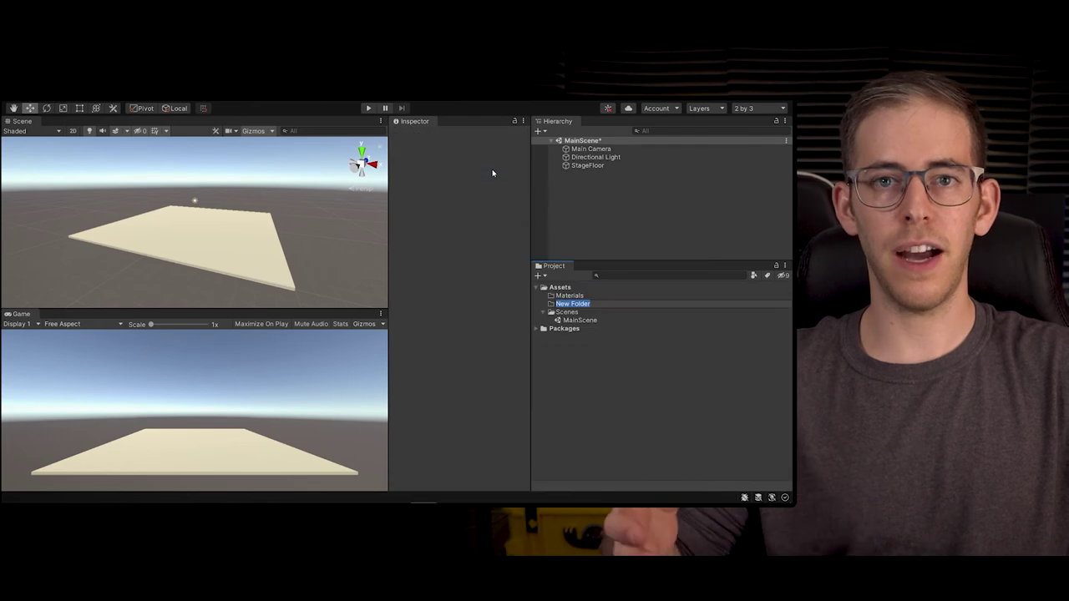
type("Scripts")
key("Return")
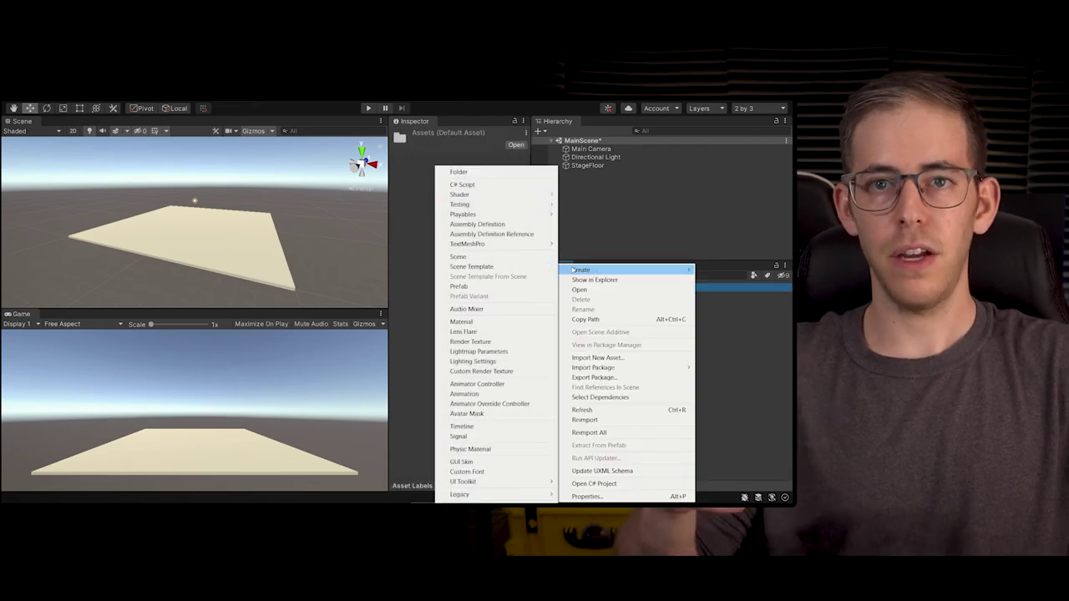
left_click(504, 177)
type("Prefabs")
key("Return")
Step: Add Fonts and Animations folders under Assets, then select the Materials folder
right_click(561, 287)
mouse_move(589, 268)
left_click(492, 173)
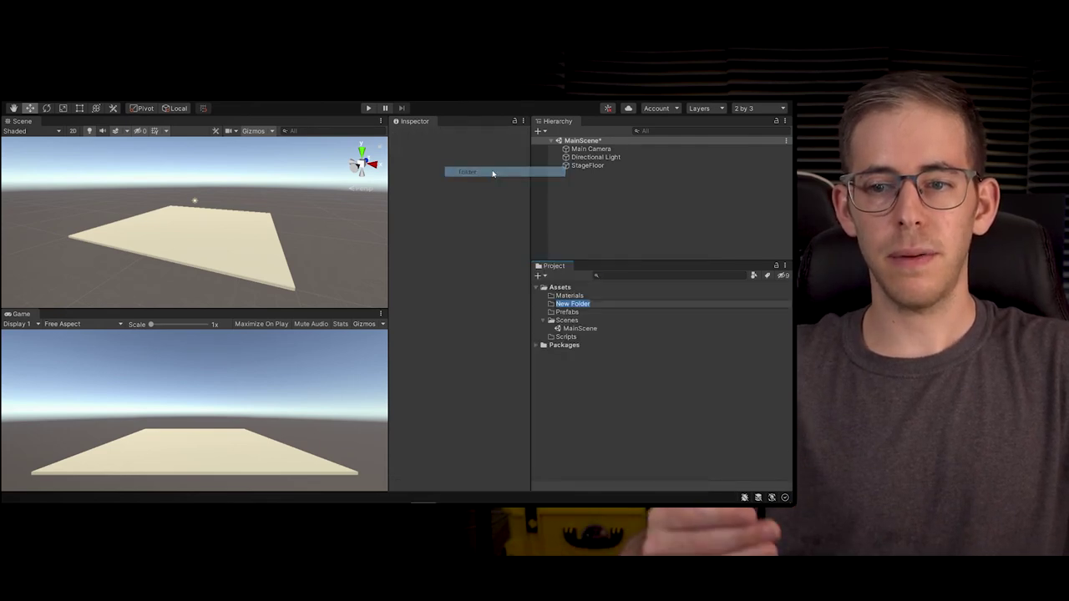
type("Fonts")
key("Return")
right_click(561, 288)
mouse_move(589, 268)
left_click(492, 173)
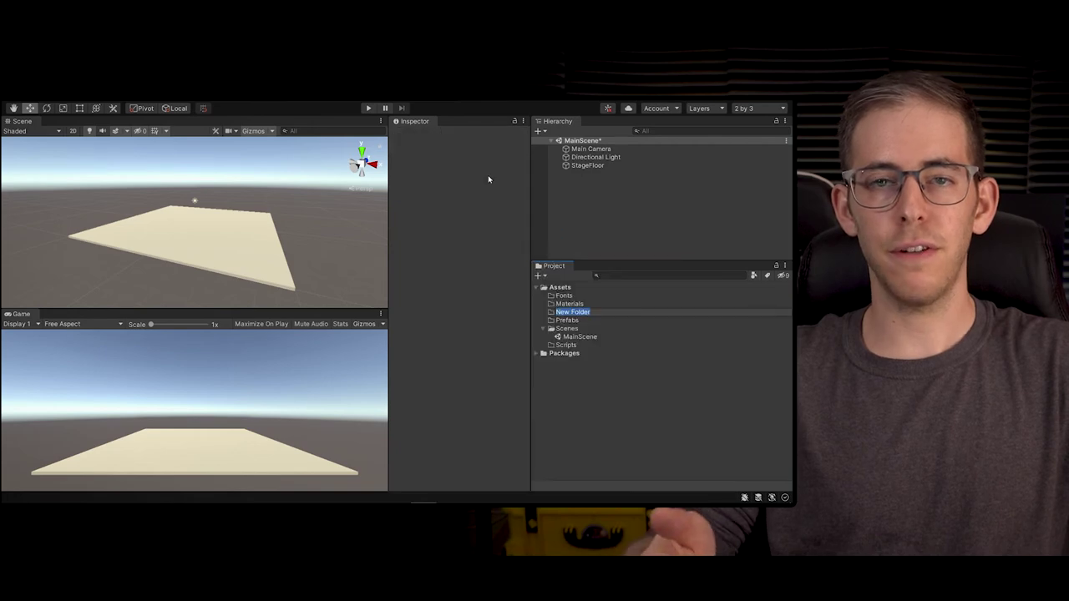
type("Animations")
key("Return")
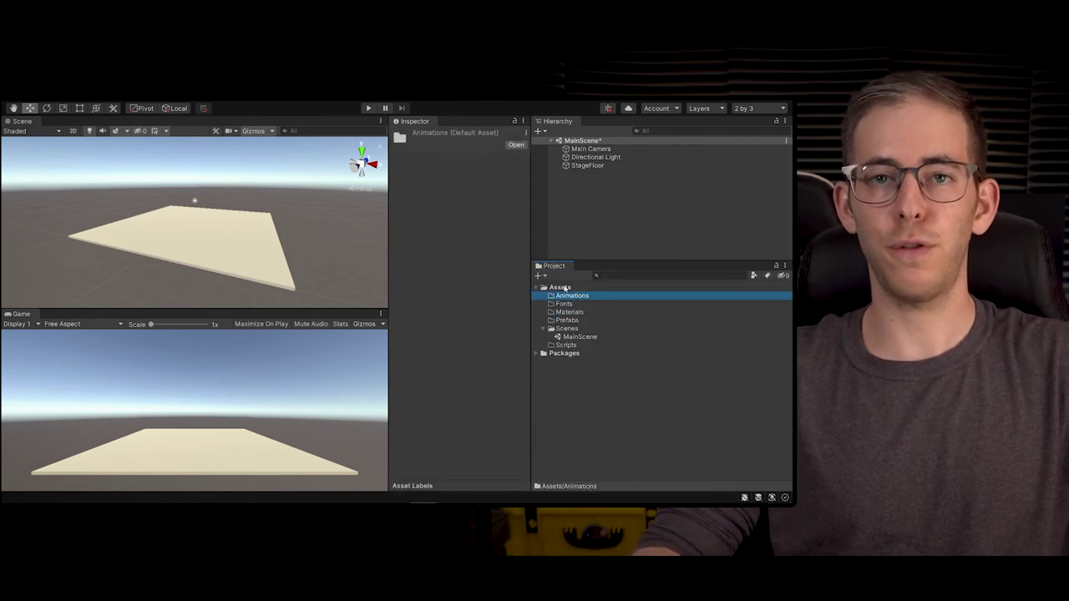
left_click(599, 376)
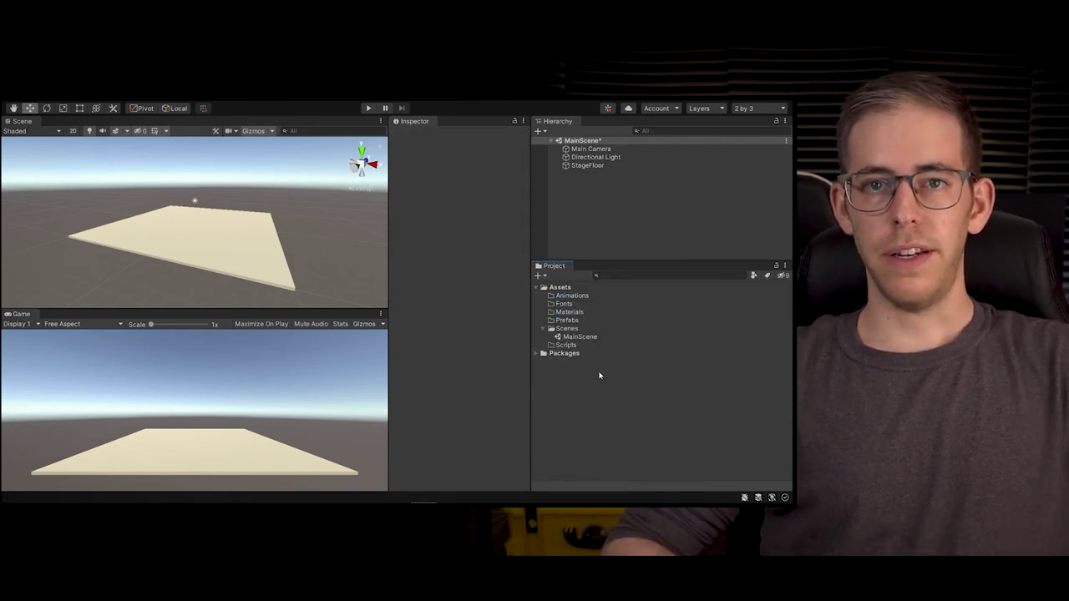
left_click(568, 312)
right_click(569, 311)
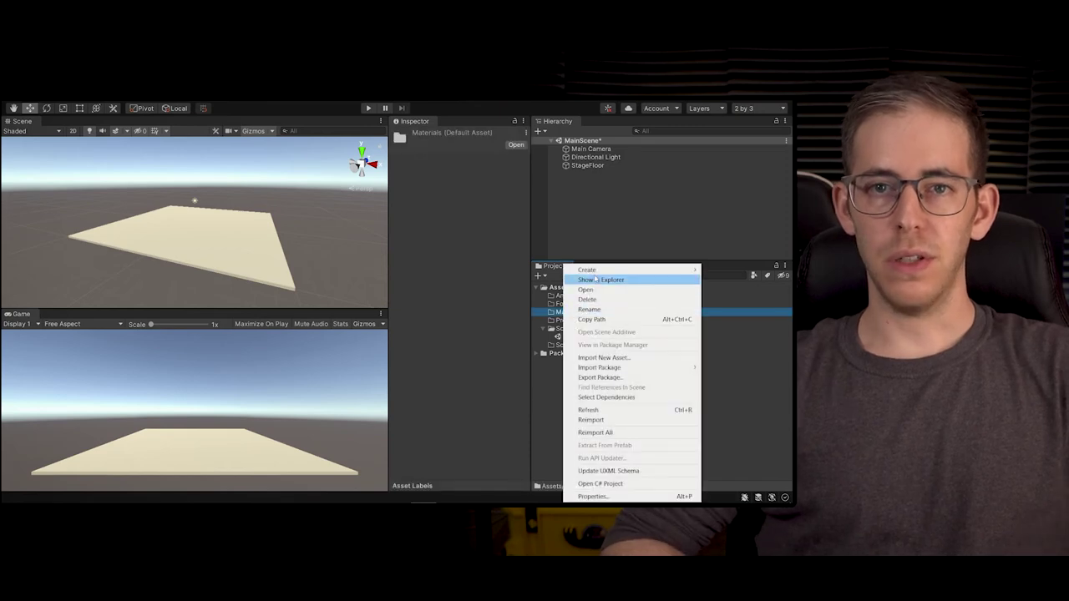
Step: Create a new material named Stage Material inside the Materials folder
mouse_move(594, 273)
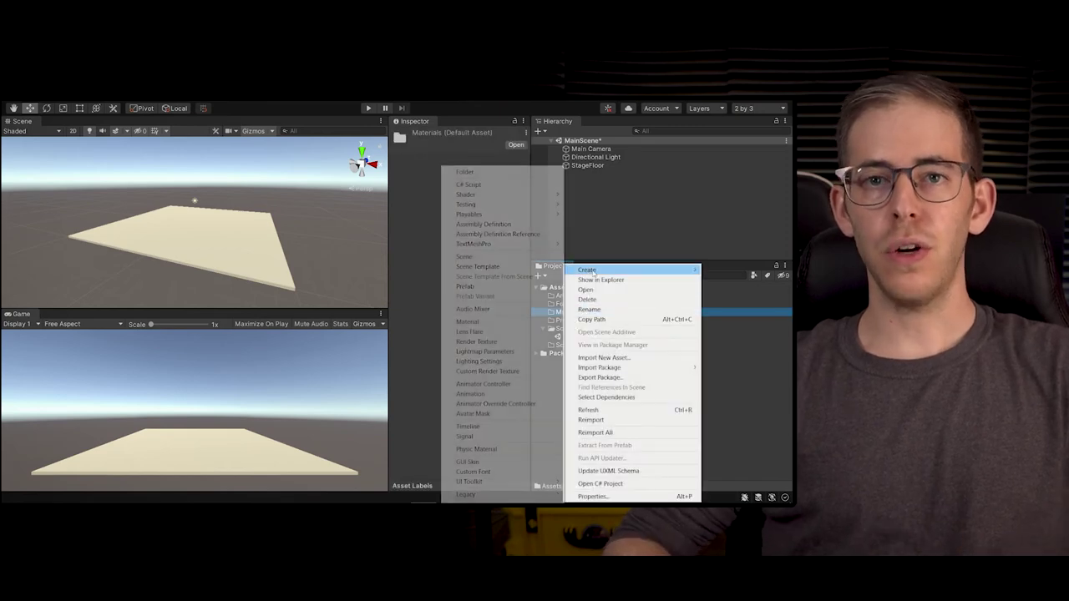
left_click(493, 323)
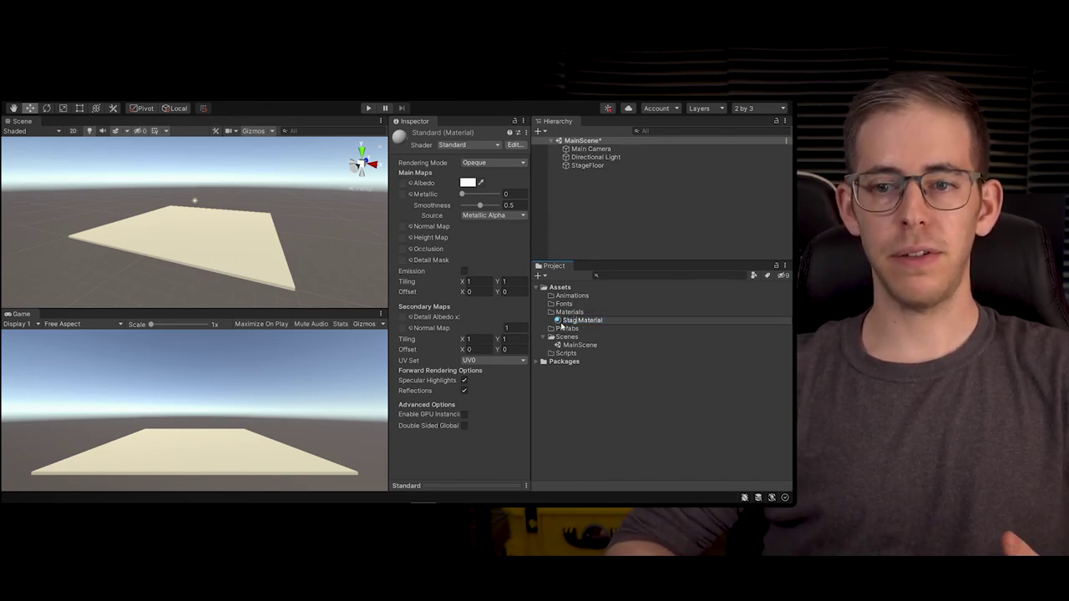
left_click(637, 337)
left_click(573, 320)
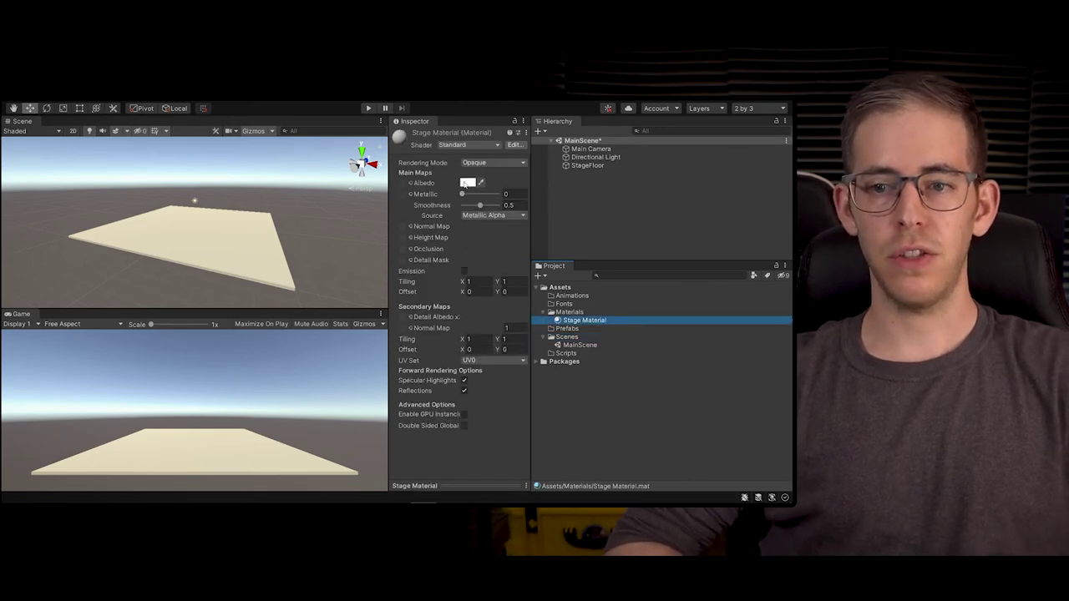
Step: Set Stage Material's albedo to dark grey 4D4D4D and its smoothness to 0
left_click(465, 183)
key("Escape")
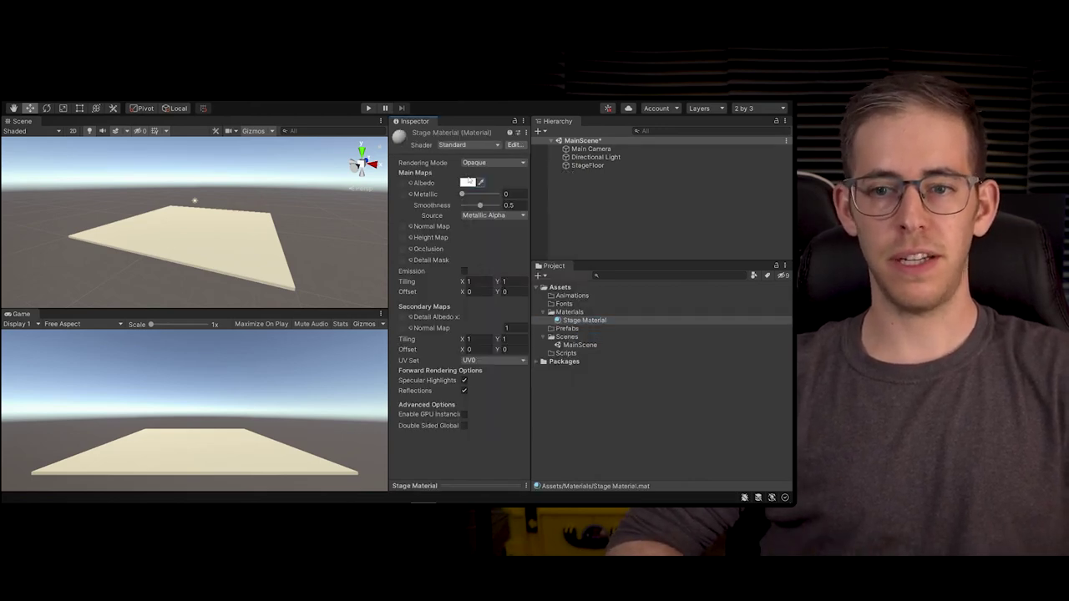
left_click(470, 182)
left_click_drag(499, 251, 459, 282)
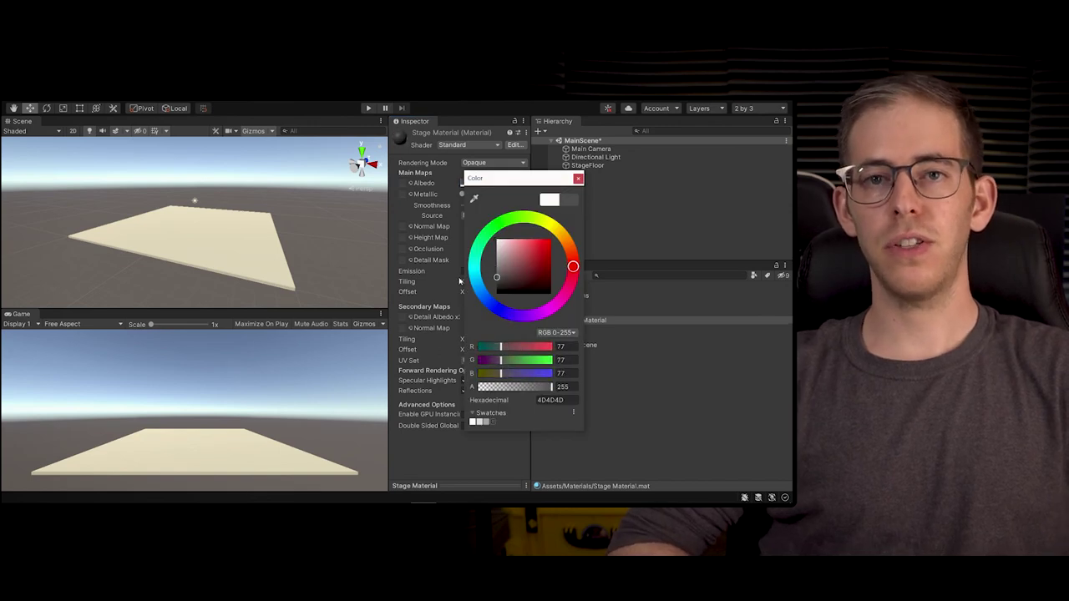
left_click(578, 179)
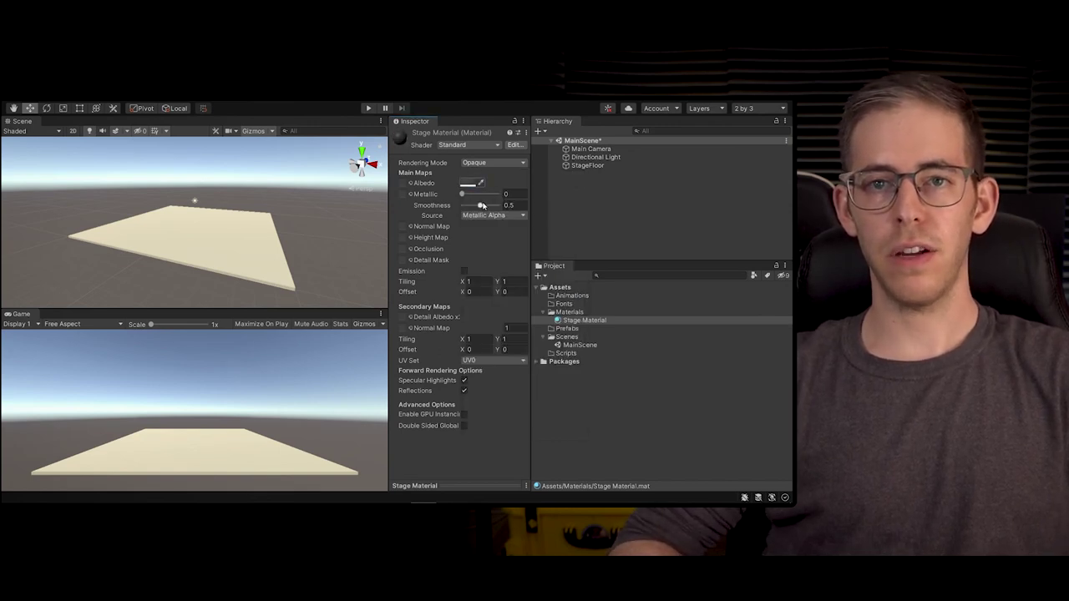
left_click_drag(480, 206, 463, 205)
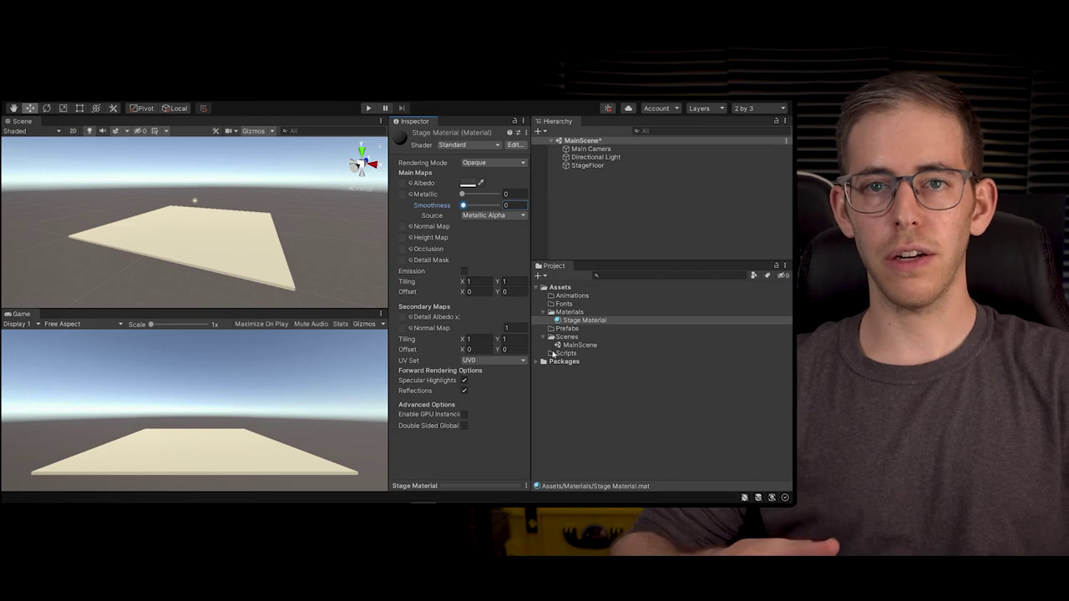
left_click(572, 313)
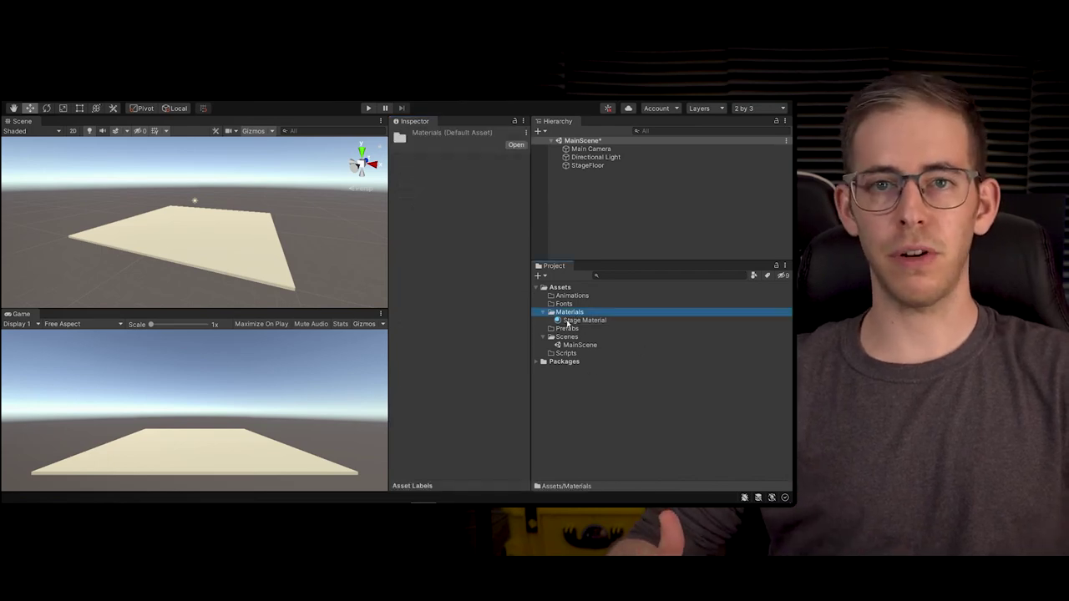
Step: Drag Stage Material onto the StageFloor plane in the Scene view
left_click(577, 321)
left_click_drag(577, 321, 227, 265)
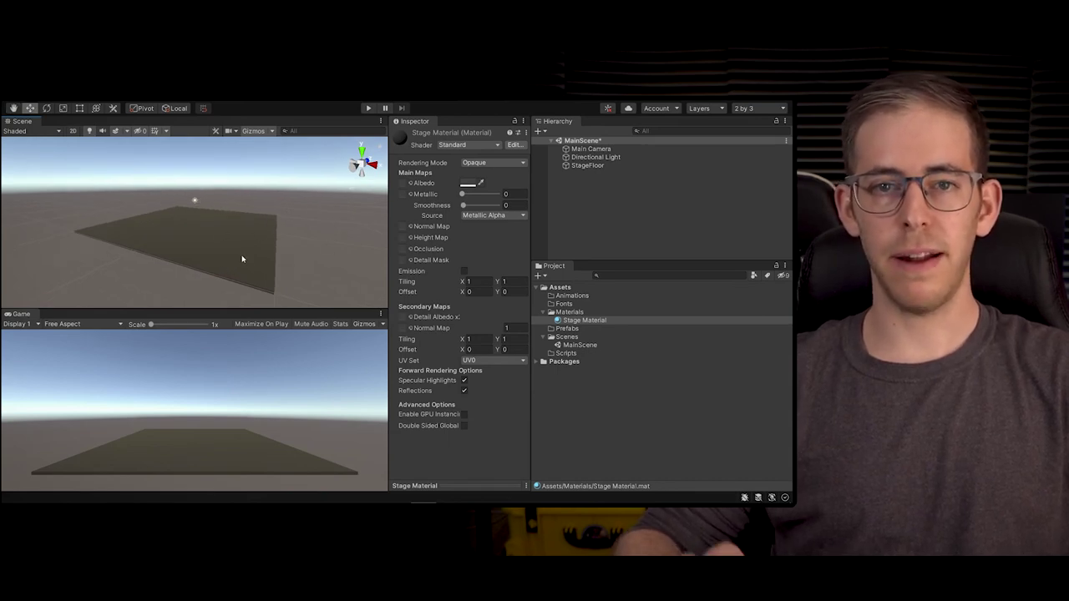
left_click(7, 105)
left_click(47, 137)
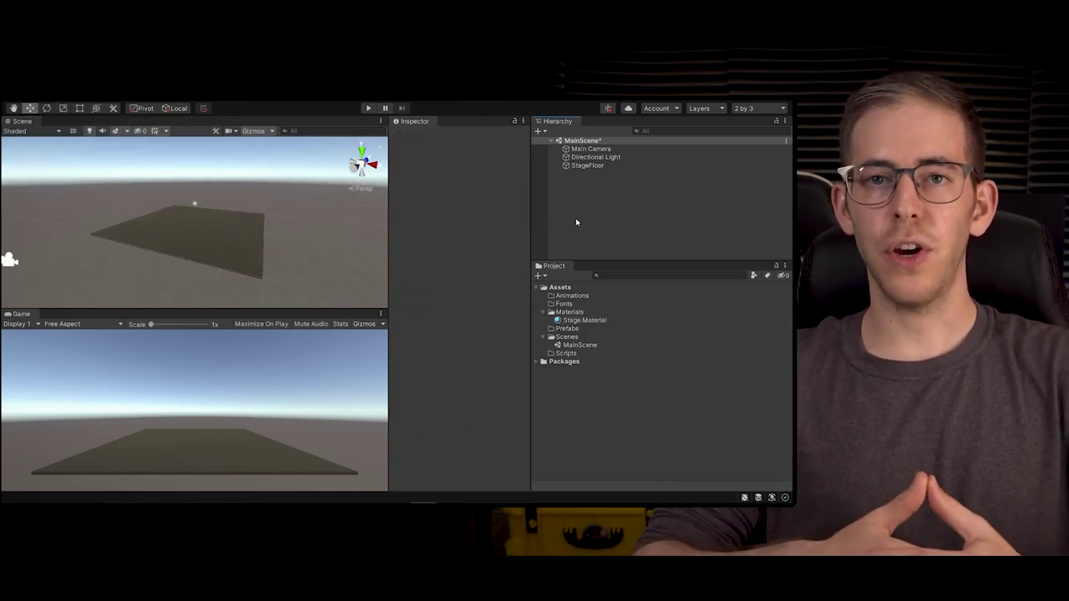
Step: Set the Main Camera's Rendering Path to Deferred and MSAA to Off
left_click(577, 149)
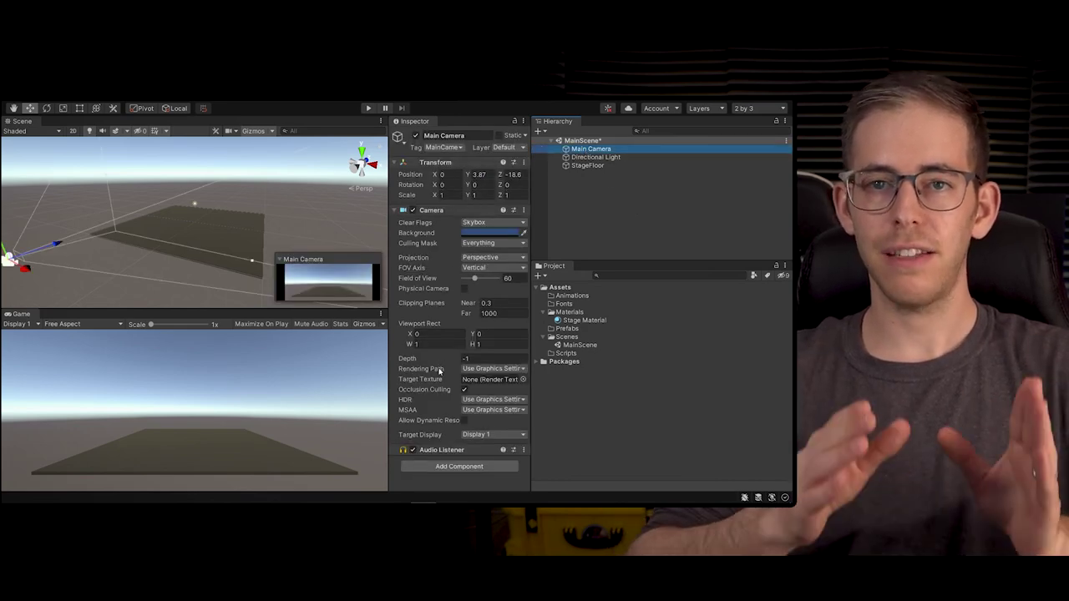
left_click(484, 368)
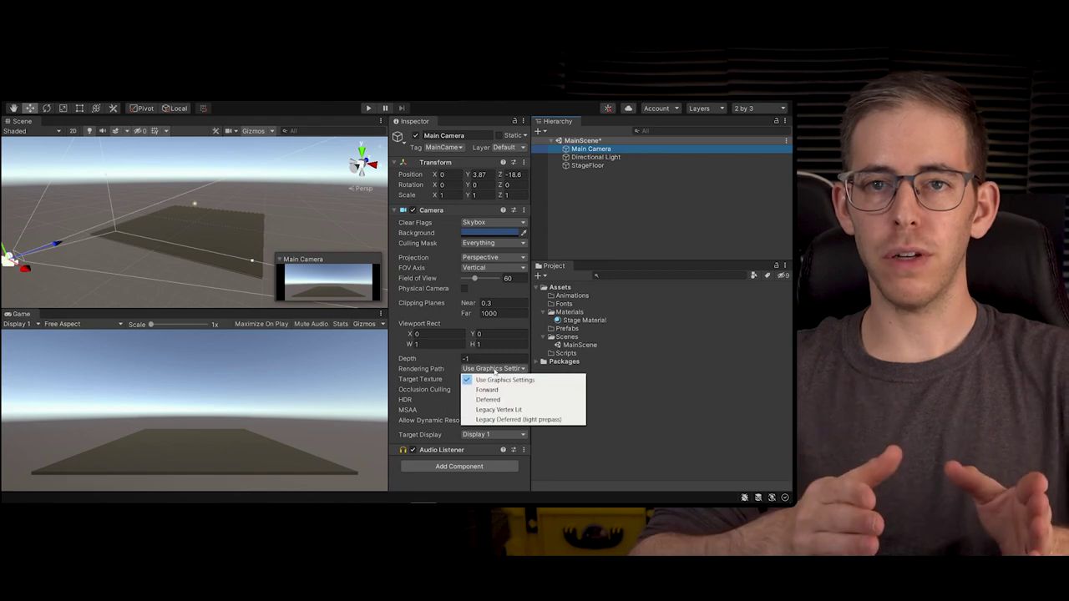
left_click(487, 400)
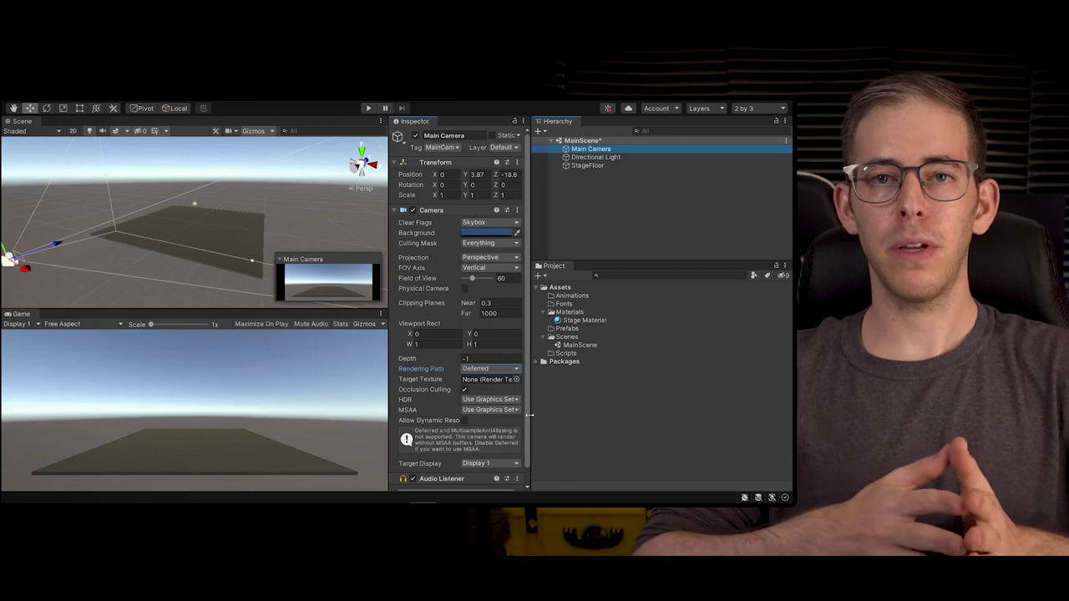
left_click_drag(529, 415, 584, 418)
left_click(552, 400)
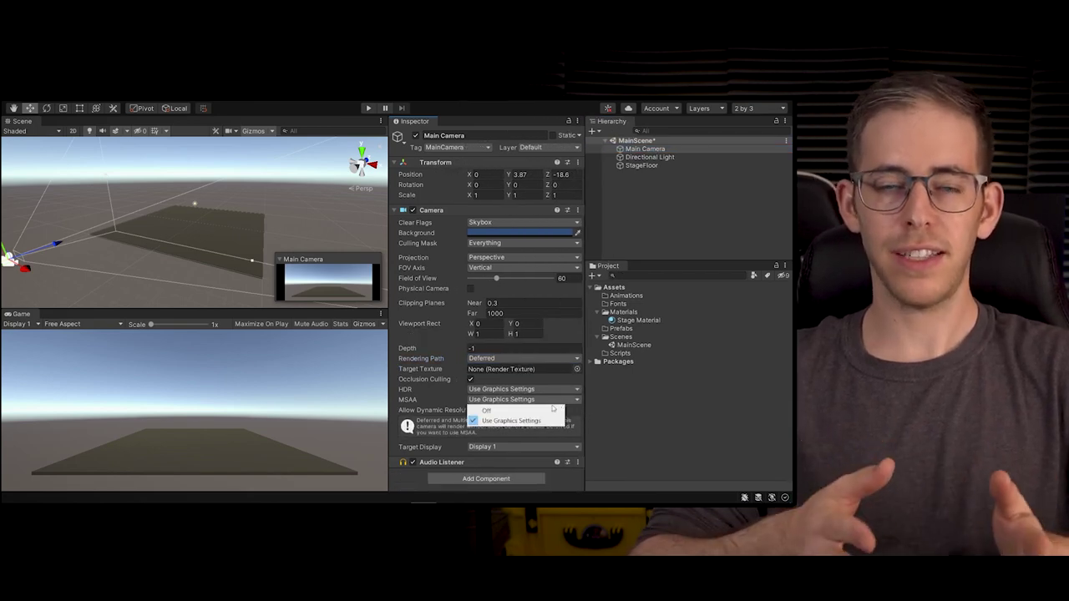
left_click(518, 408)
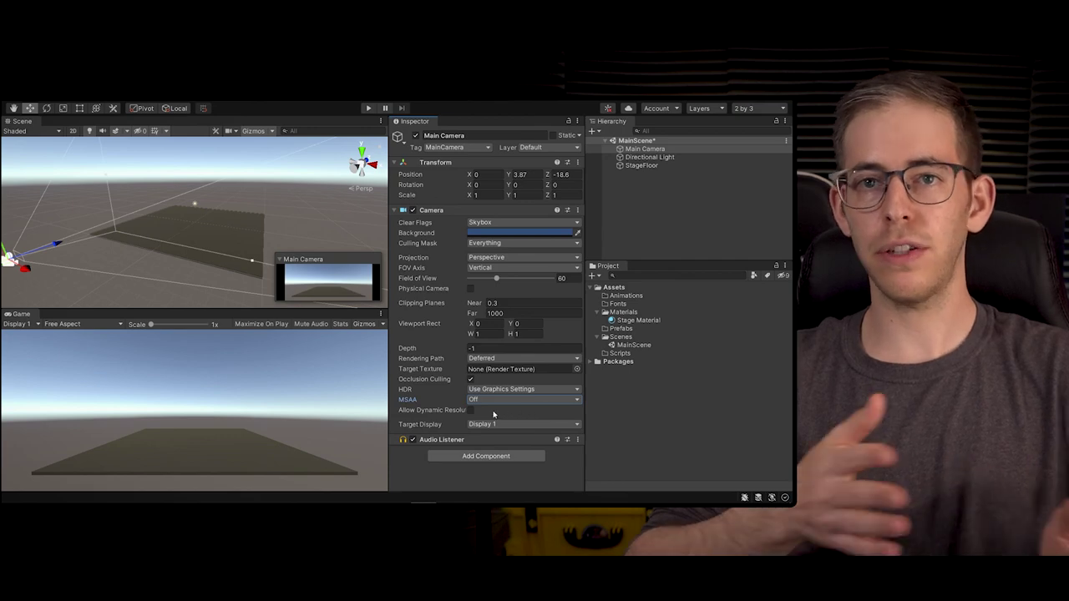
left_click(634, 179)
Step: Save MainScene with File > Save, keeping the camera and floor setup
left_click(66, 100)
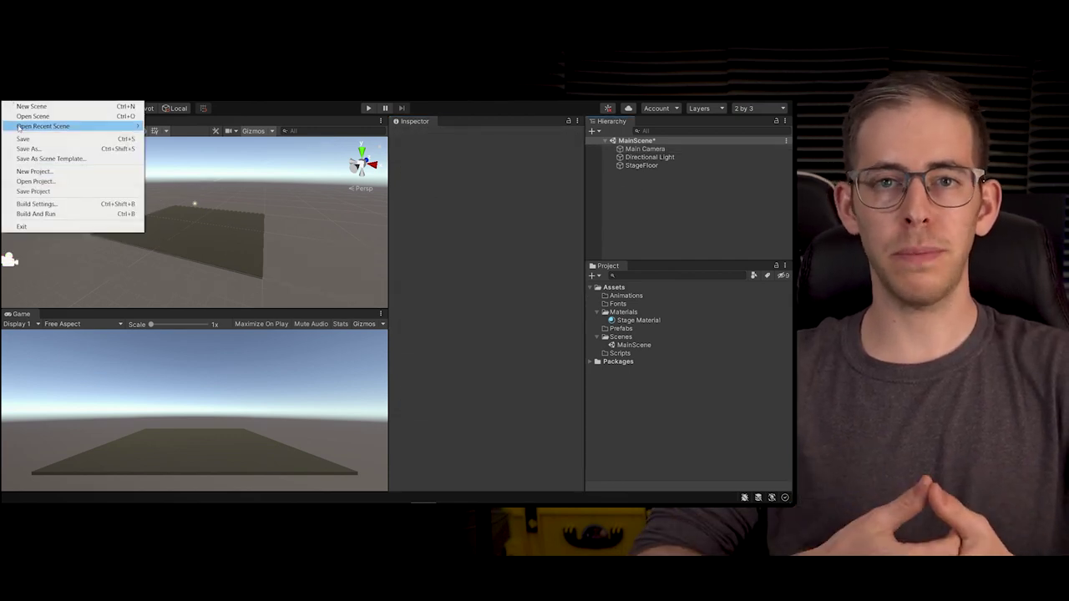
left_click(24, 140)
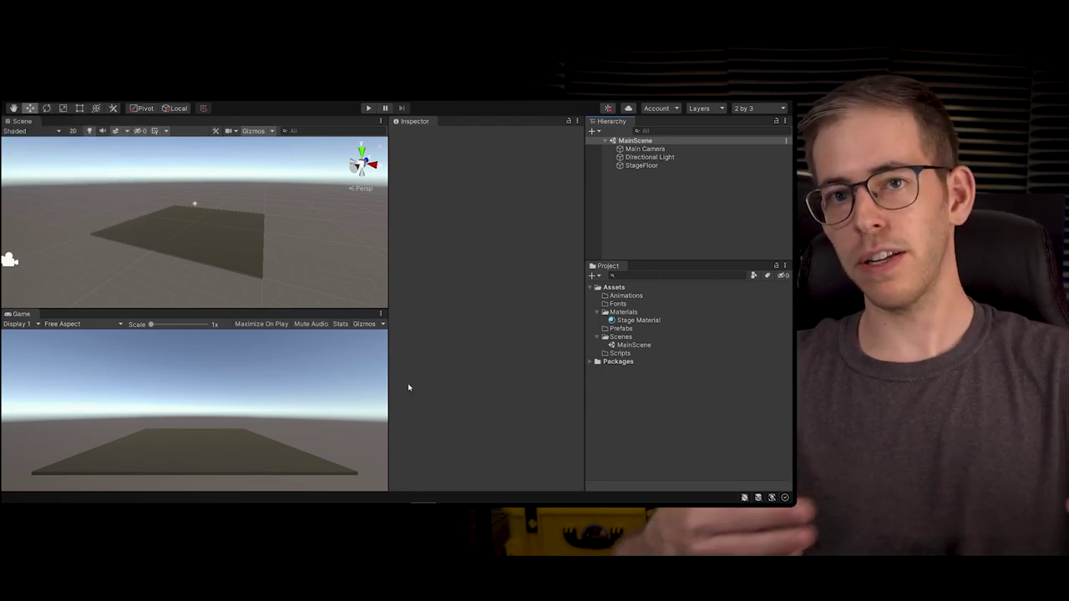